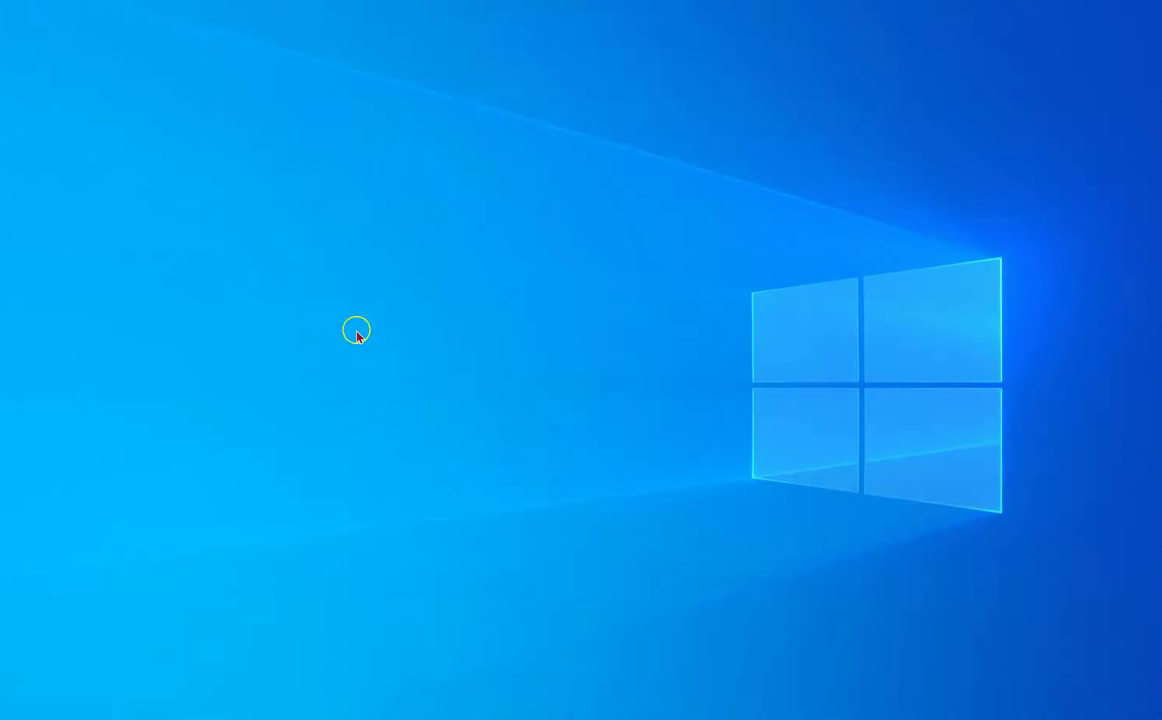
Open Personalization's Background page from the desktop right-click menu, showing the default blue picture with Fill
{"action": "right_click", "coordinate": [547, 264]}
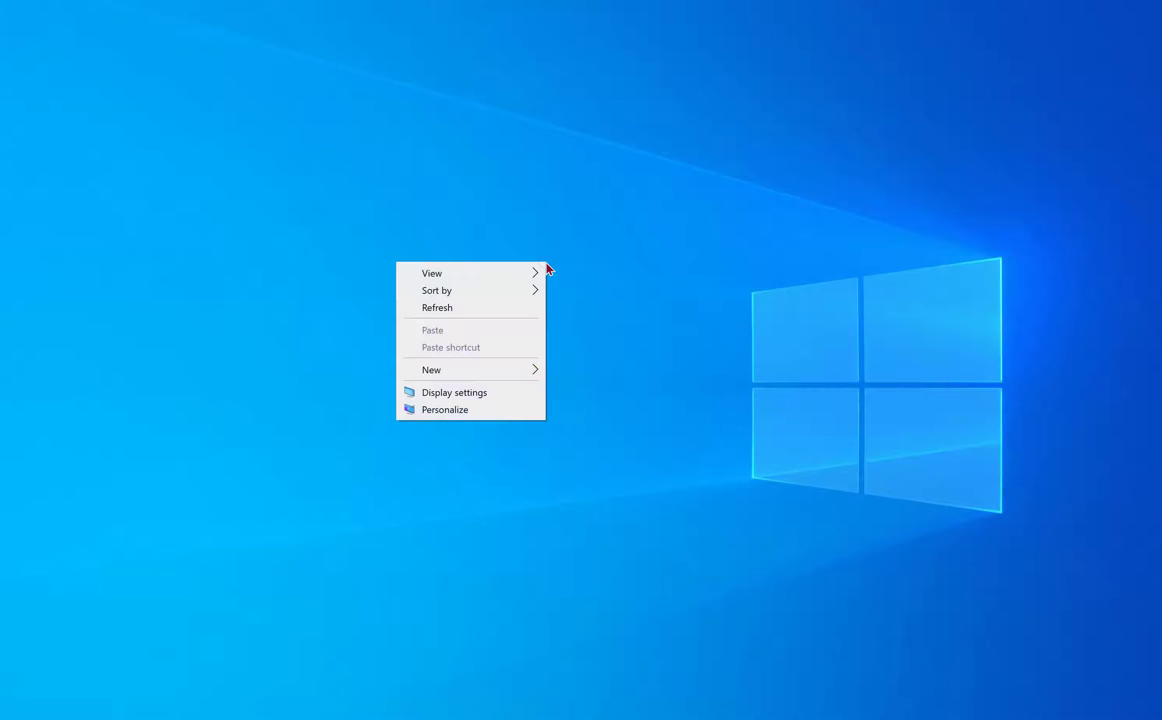
{"action": "left_click", "coordinate": [503, 409]}
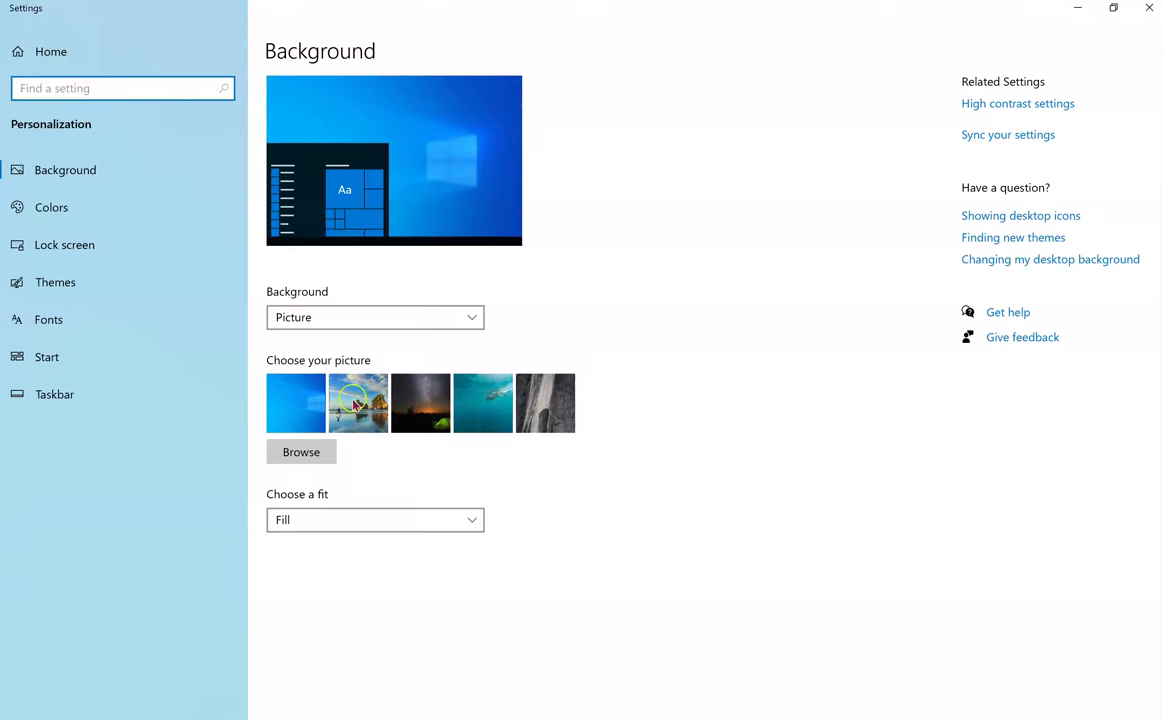
{"action": "left_click", "coordinate": [484, 410]}
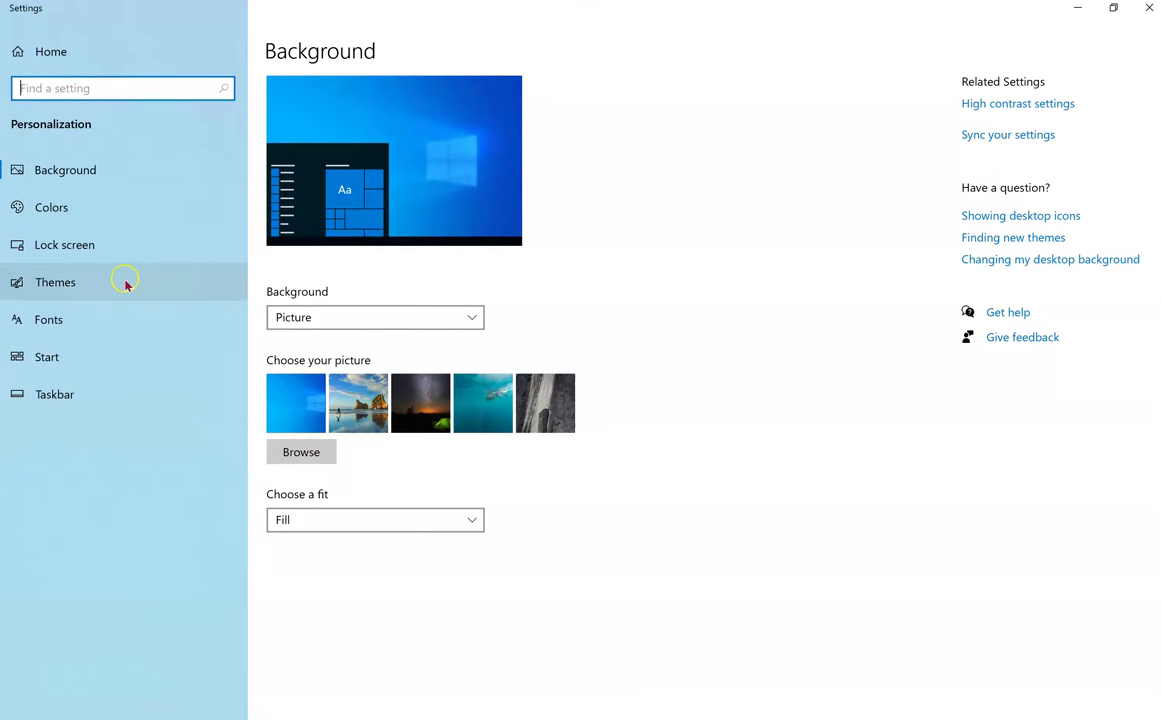
Go to the Themes page and look over the Custom current theme, Autumn Colors and Windows 10
{"action": "left_click", "coordinate": [89, 286]}
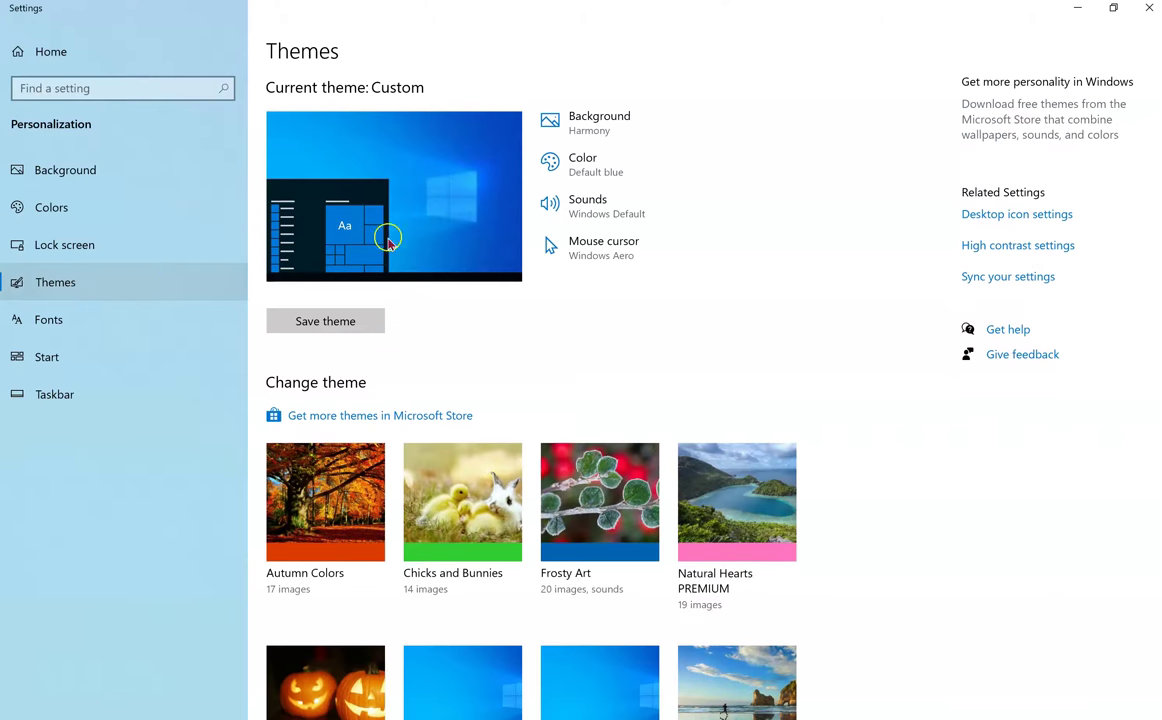
{"action": "scroll", "coordinate": [843, 532], "scroll_direction": "down", "scroll_amount": 3}
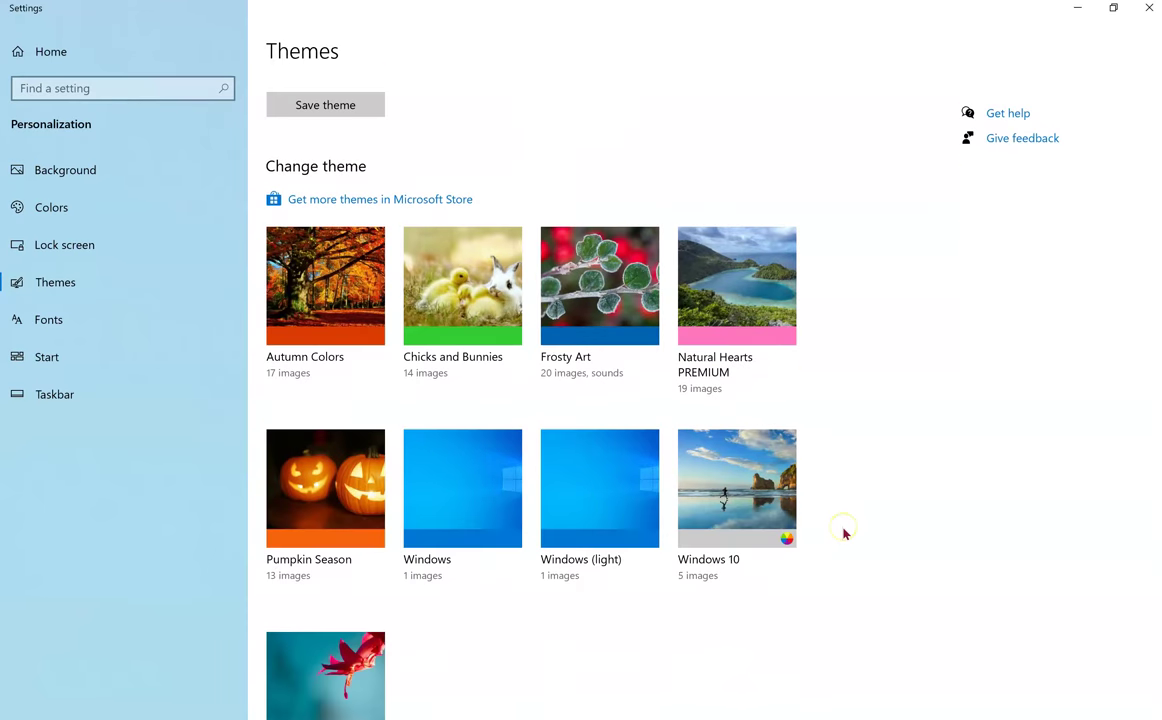
{"action": "scroll", "coordinate": [843, 534], "scroll_direction": "up", "scroll_amount": 3}
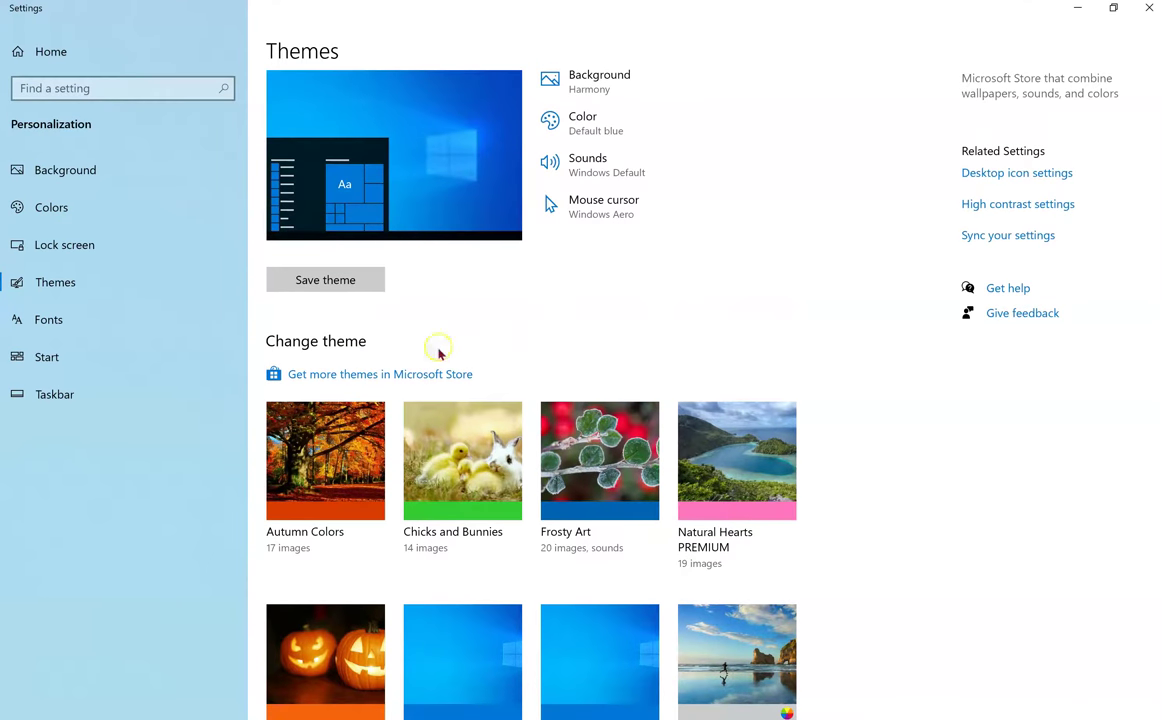
Browse the Store's Windows Themes collection, including Chicks and Bunnies, Springtime Art and Panda Bears
{"action": "left_click", "coordinate": [412, 376]}
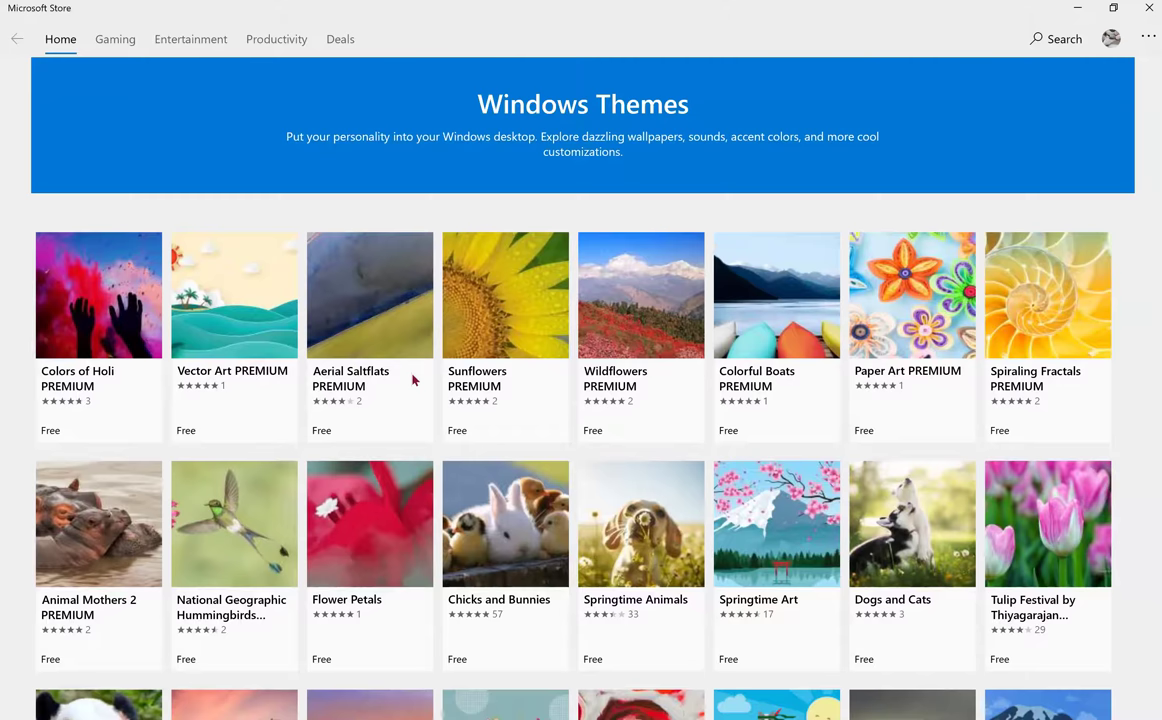
{"action": "scroll", "coordinate": [412, 378], "scroll_direction": "down", "scroll_amount": 6}
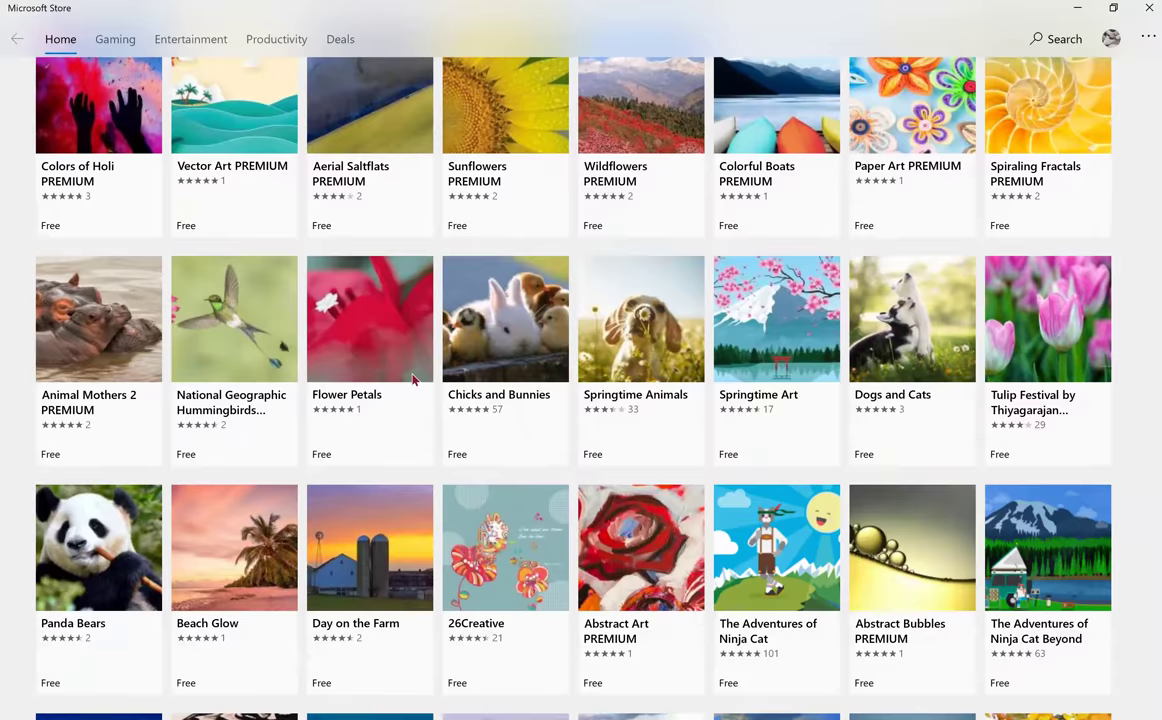
{"action": "scroll", "coordinate": [412, 378], "scroll_direction": "down", "scroll_amount": 10}
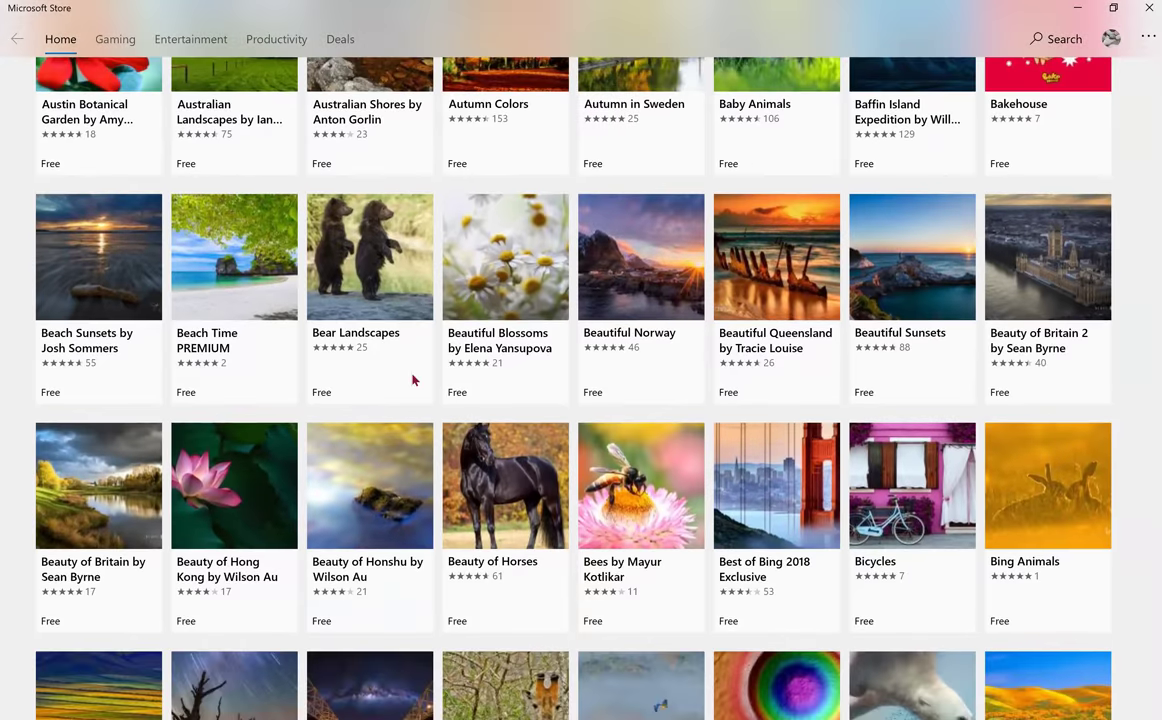
{"action": "scroll", "coordinate": [412, 378], "scroll_direction": "up", "scroll_amount": 8}
{"action": "scroll", "coordinate": [412, 378], "scroll_direction": "up", "scroll_amount": 12}
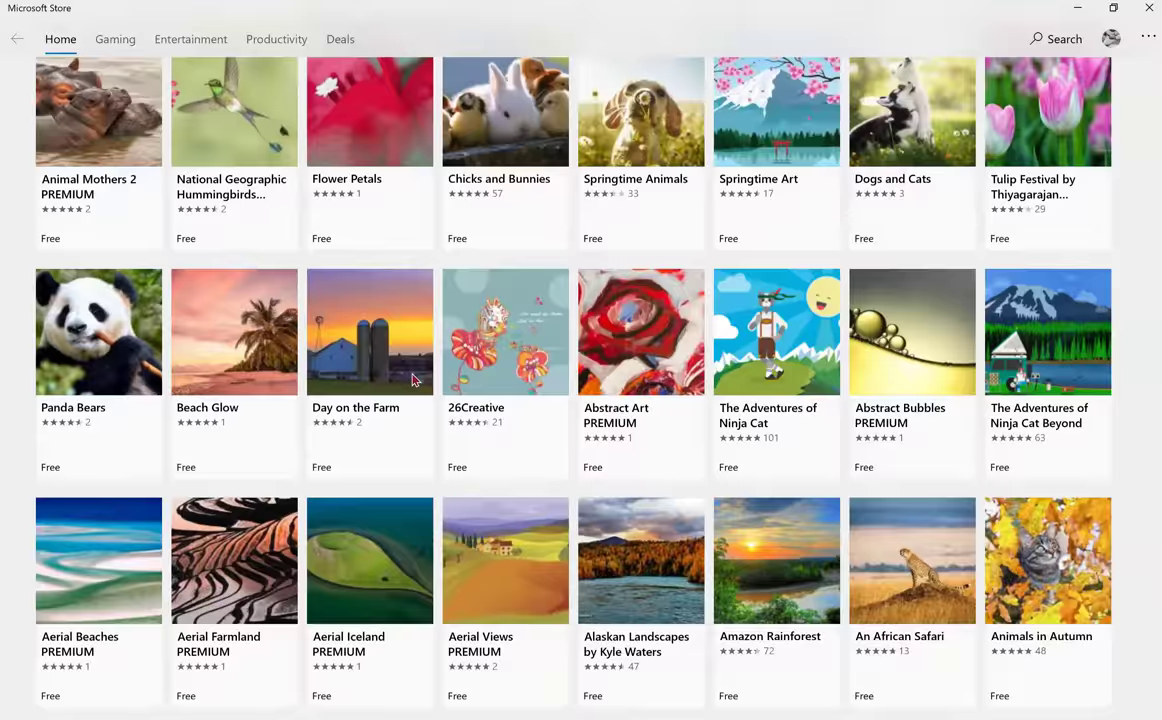
{"action": "scroll", "coordinate": [412, 378], "scroll_direction": "down", "scroll_amount": 11}
{"action": "scroll", "coordinate": [412, 380], "scroll_direction": "up", "scroll_amount": 11}
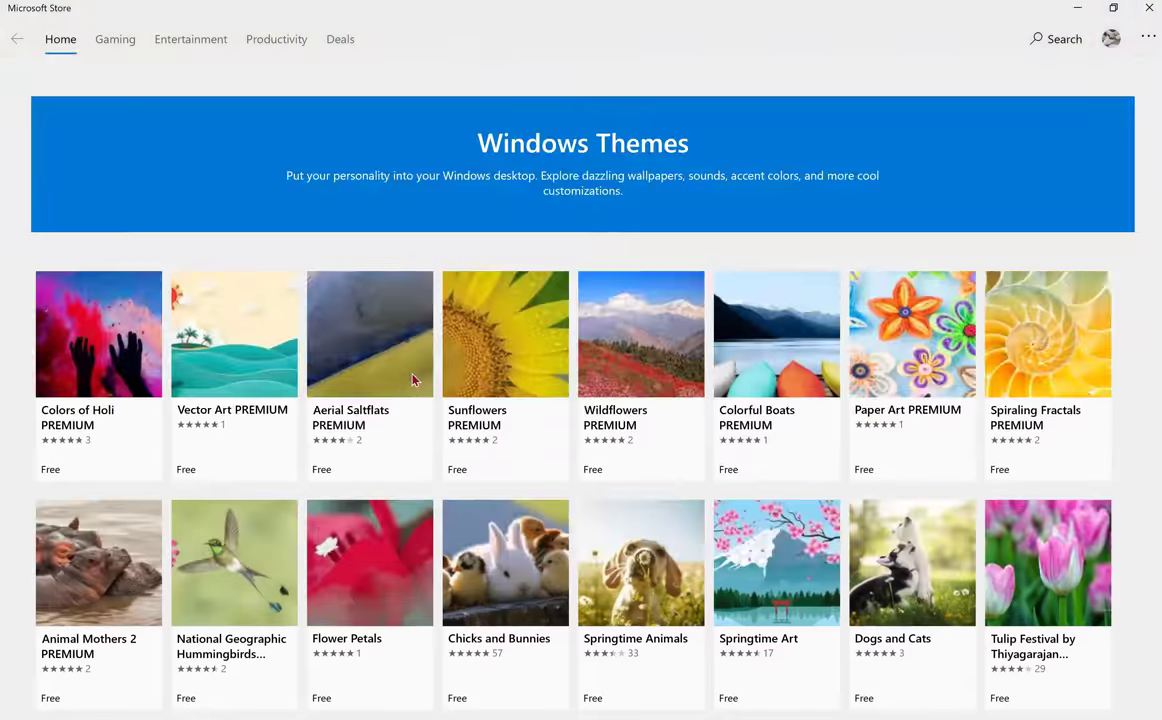
Search Microsoft Store for 'animals' to list matching apps and games like Baby Animals
{"action": "left_click", "coordinate": [1047, 40]}
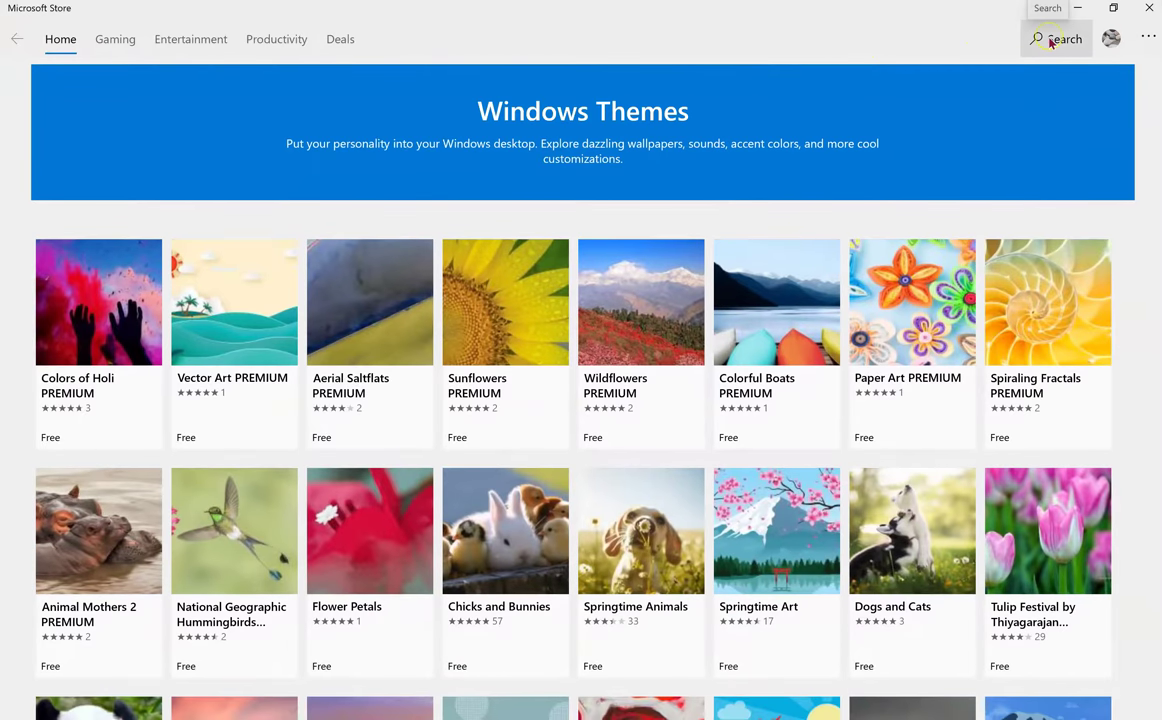
{"action": "type", "text": "animals"}
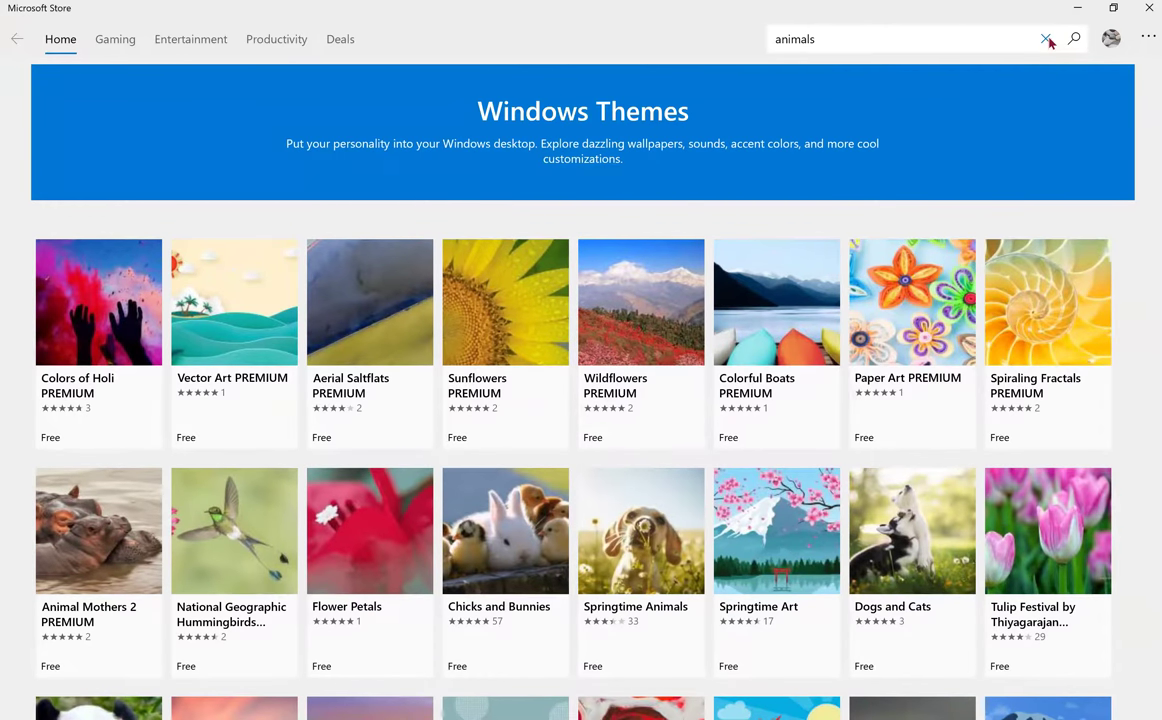
{"action": "key", "text": "Return"}
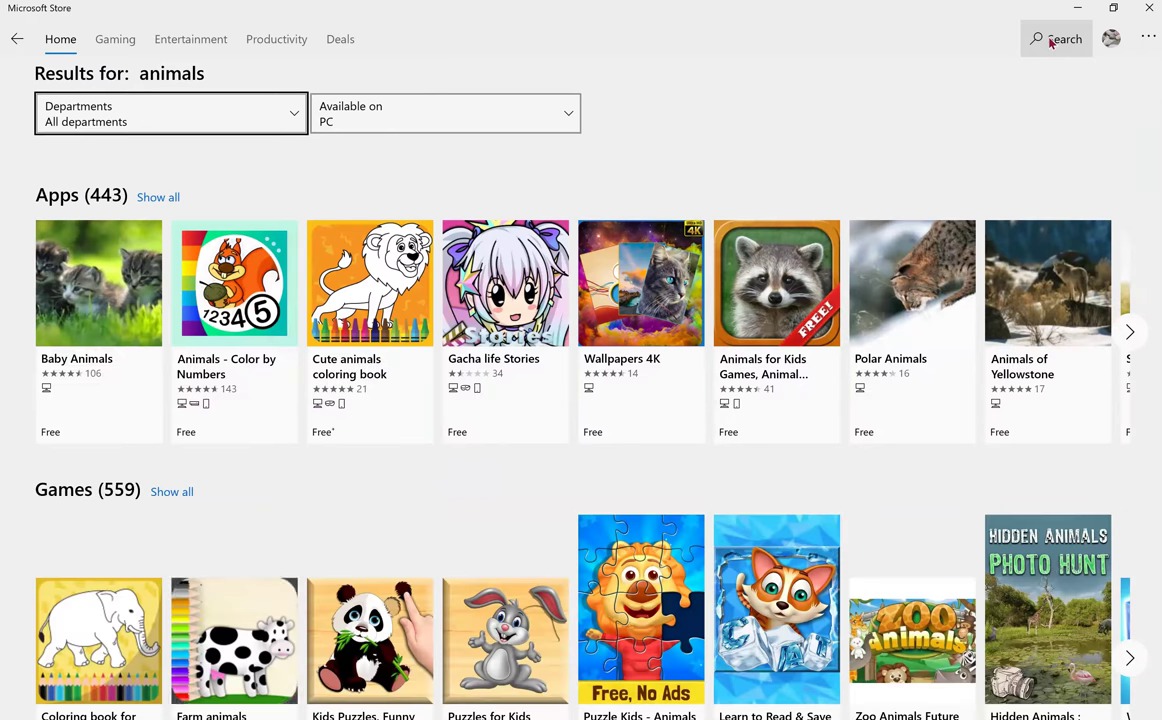
{"action": "left_click", "coordinate": [789, 134]}
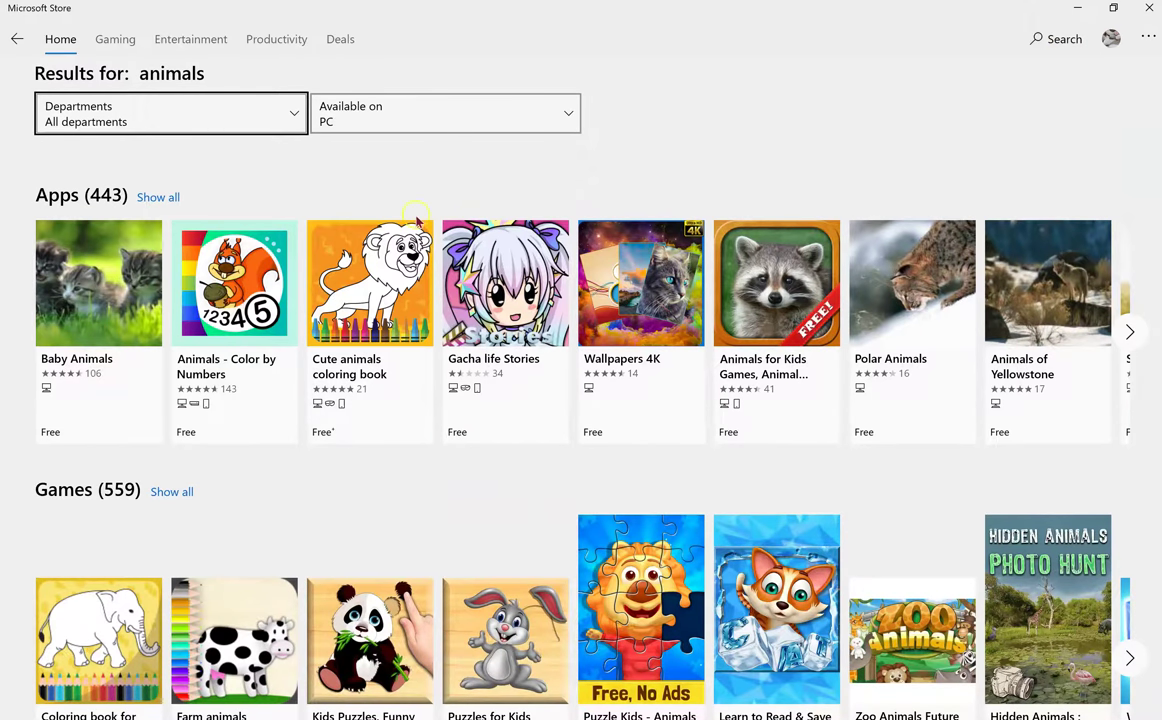
Filter the animals results to the Apps department and the Personalization category
{"action": "left_click", "coordinate": [205, 128]}
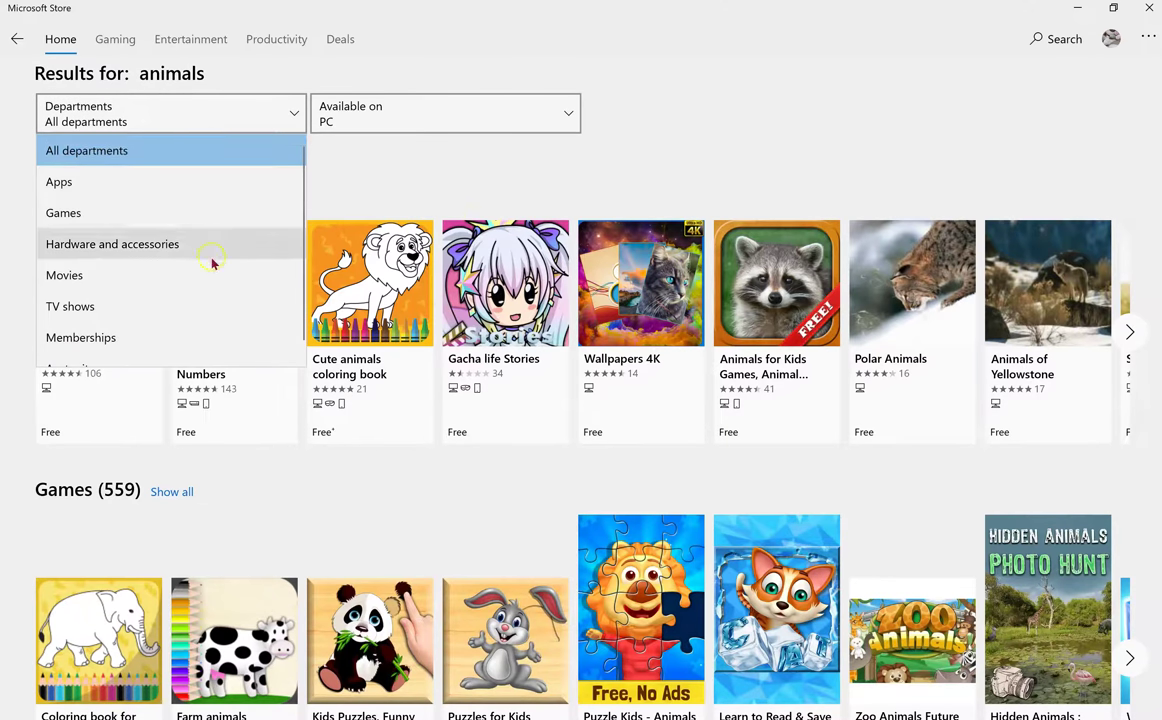
{"action": "scroll", "coordinate": [212, 260], "scroll_direction": "down", "scroll_amount": 1}
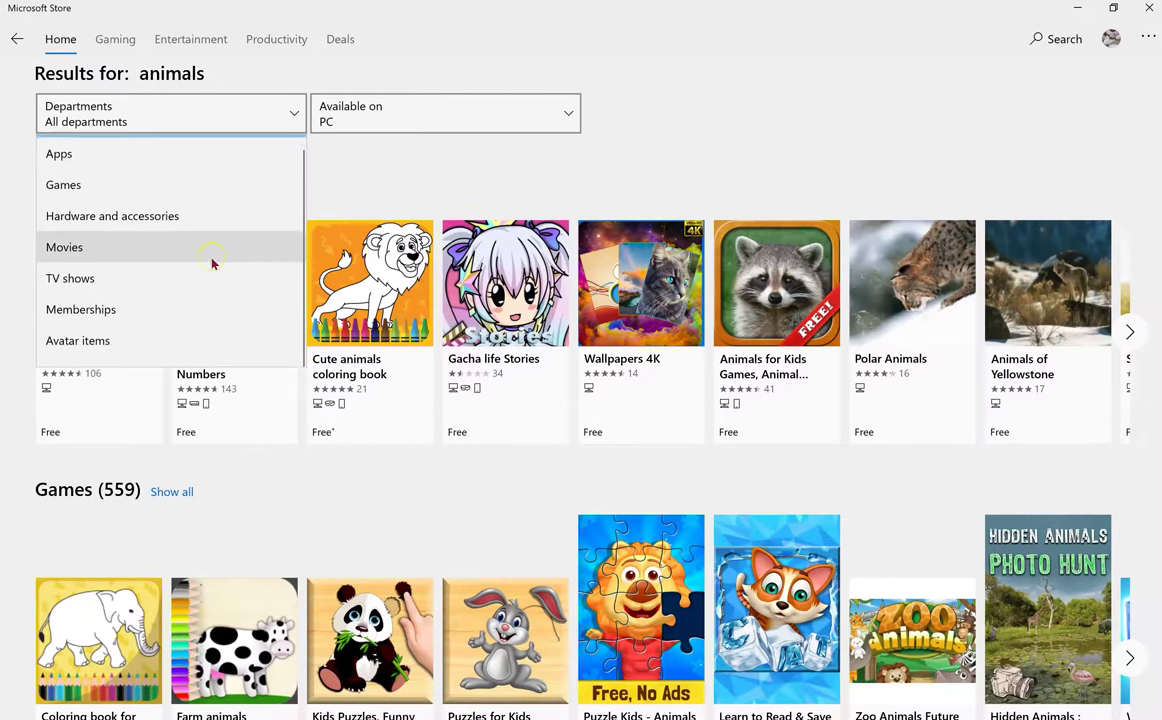
{"action": "left_click", "coordinate": [85, 167]}
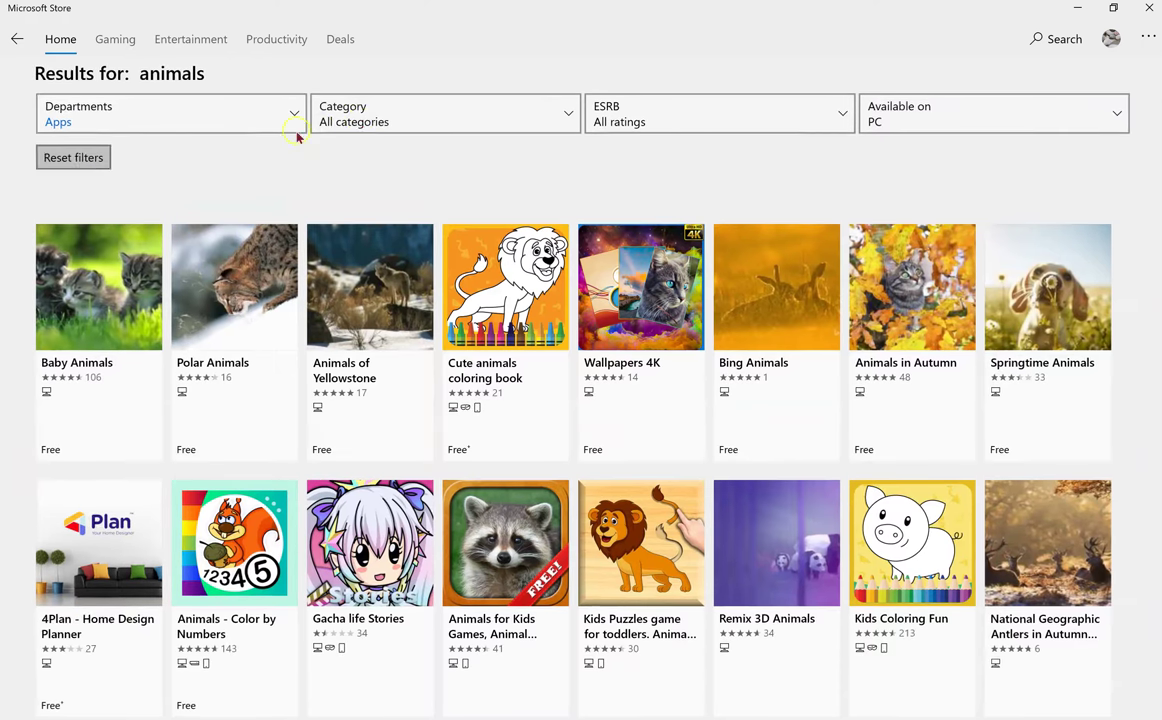
{"action": "left_click", "coordinate": [408, 116]}
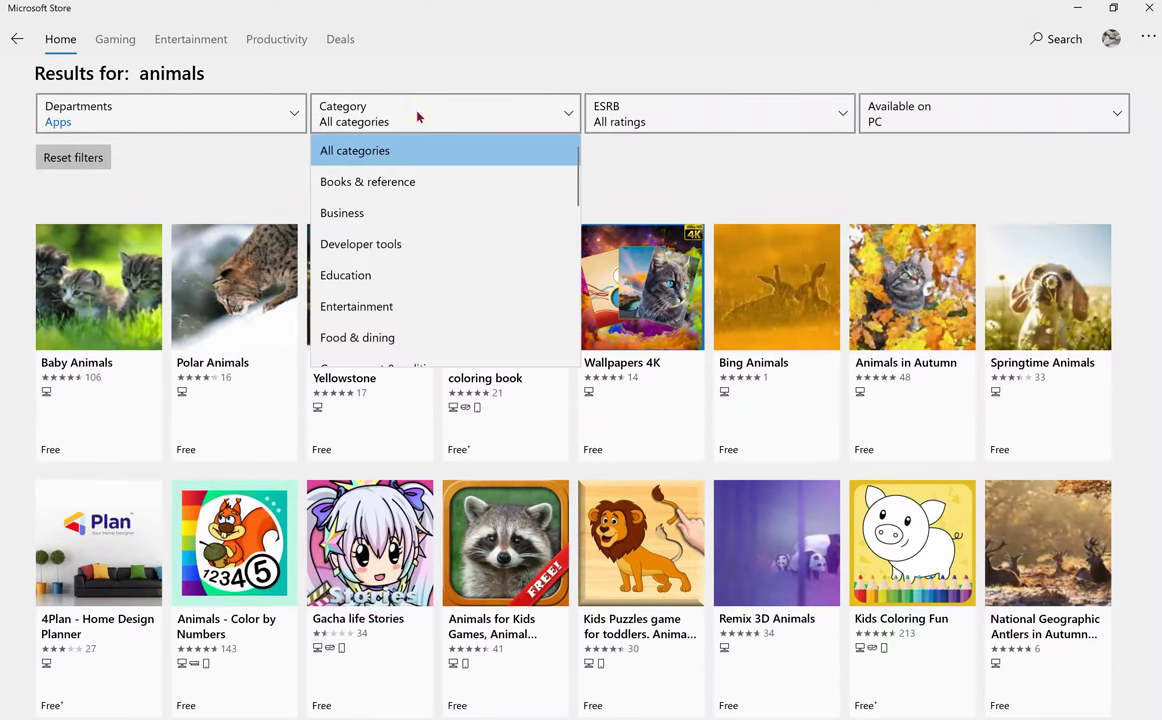
{"action": "scroll", "coordinate": [453, 288], "scroll_direction": "down", "scroll_amount": 3}
{"action": "scroll", "coordinate": [453, 288], "scroll_direction": "down", "scroll_amount": 5}
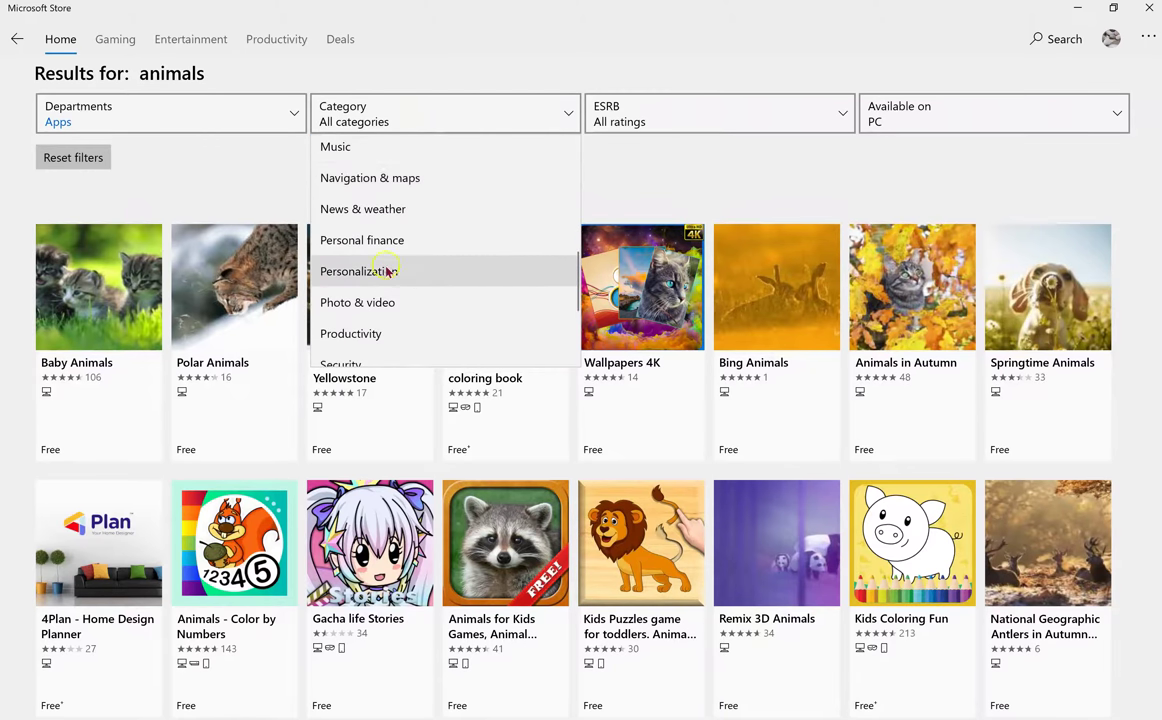
{"action": "left_click", "coordinate": [388, 271]}
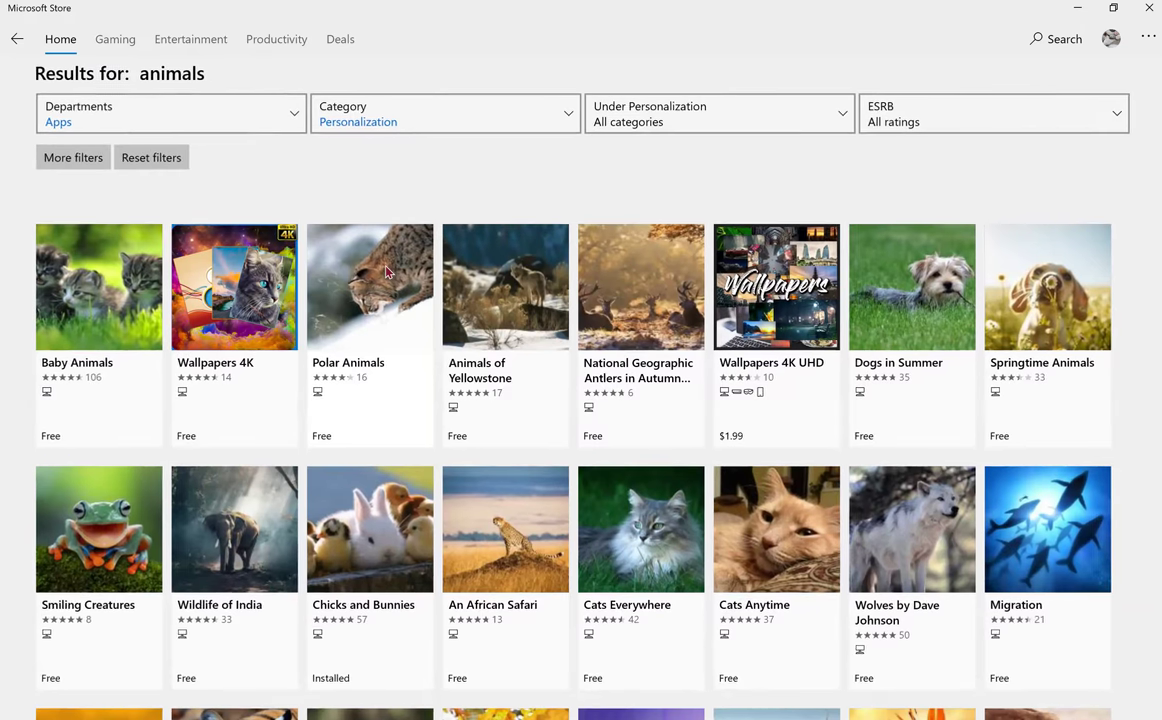
Narrow to the Themes subcategory and browse results such as Smiling Creatures and Colorful Birds
{"action": "left_click", "coordinate": [715, 117]}
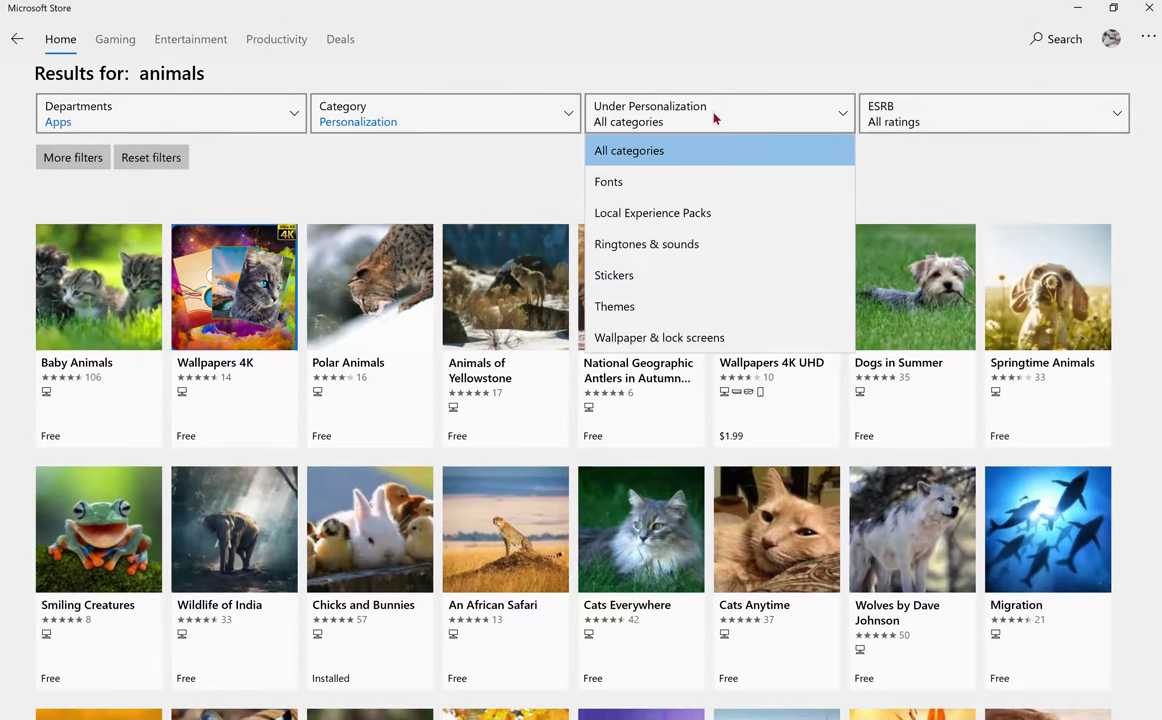
{"action": "left_click", "coordinate": [676, 304]}
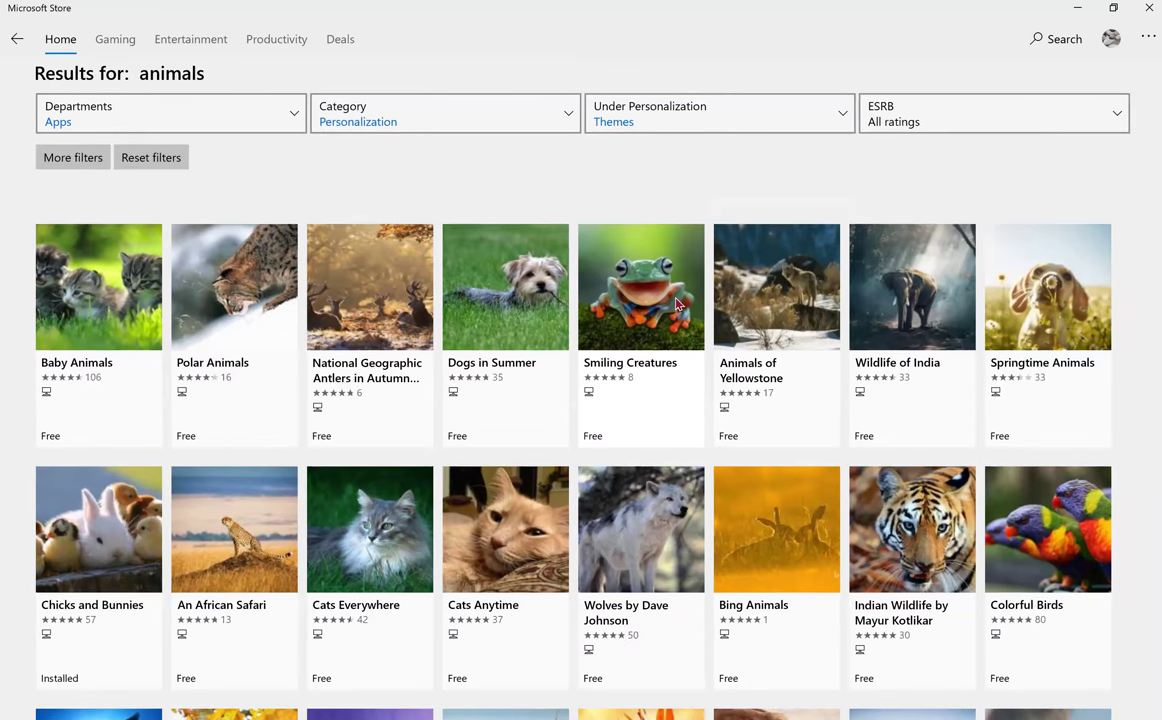
{"action": "scroll", "coordinate": [676, 304], "scroll_direction": "down", "scroll_amount": 5}
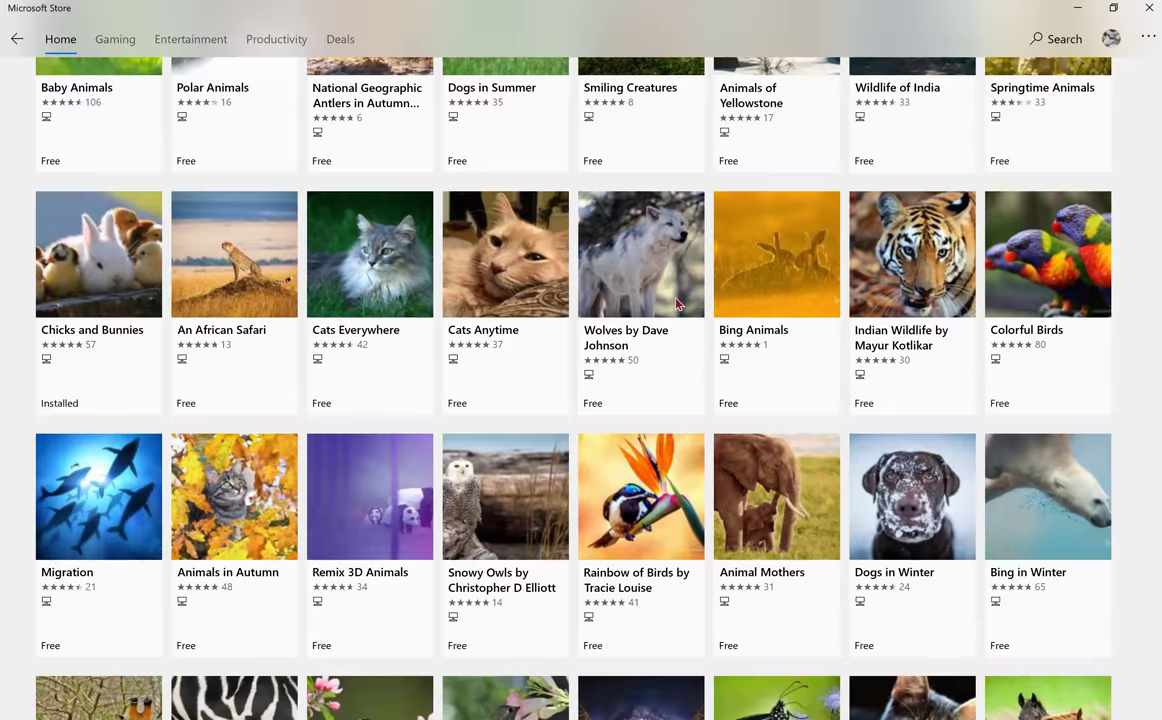
{"action": "scroll", "coordinate": [676, 304], "scroll_direction": "down", "scroll_amount": 3}
{"action": "scroll", "coordinate": [676, 304], "scroll_direction": "up", "scroll_amount": 3}
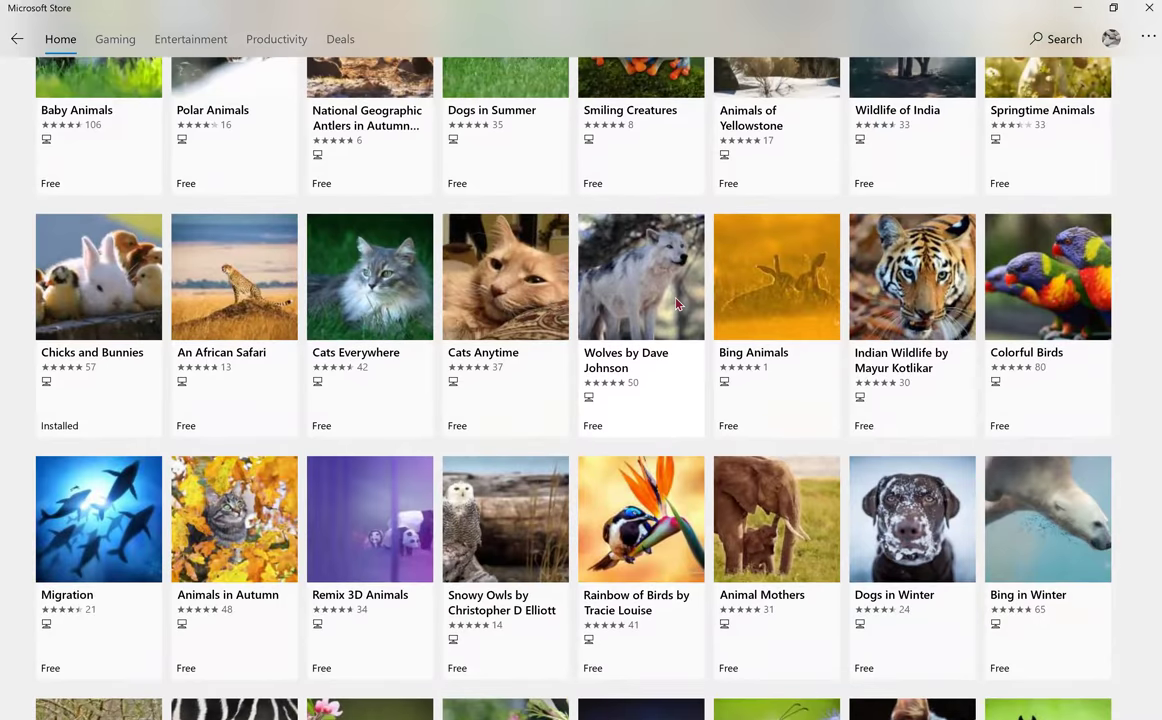
{"action": "scroll", "coordinate": [676, 304], "scroll_direction": "up", "scroll_amount": 5}
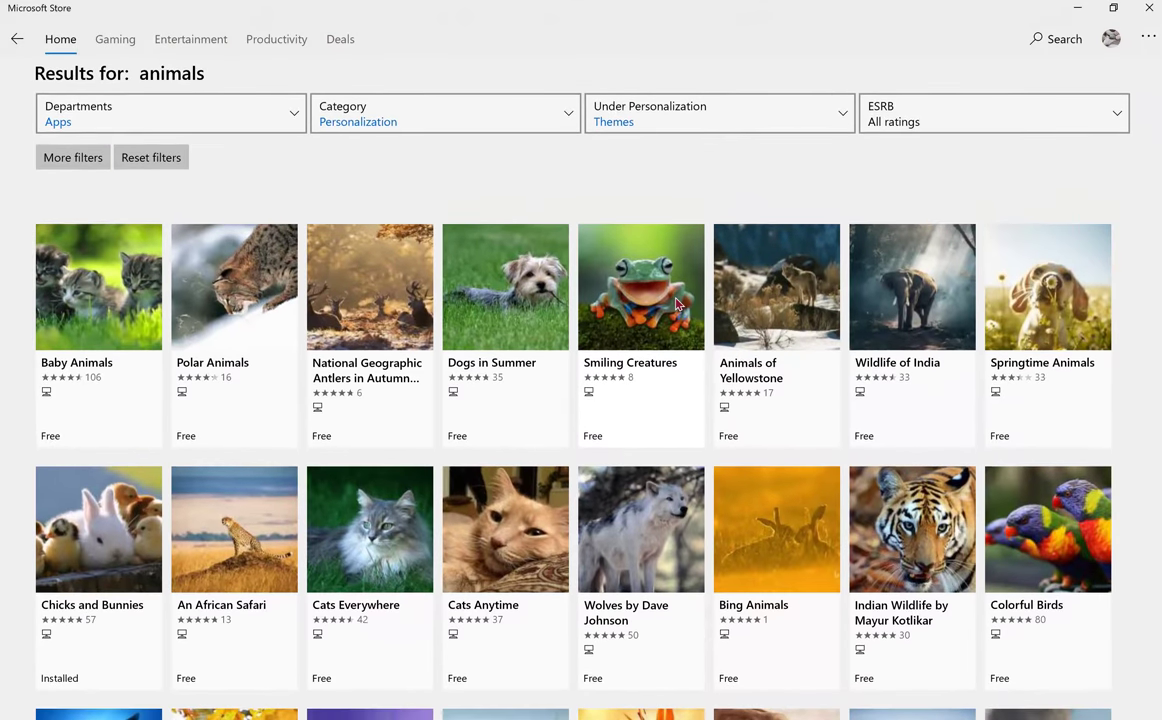
Open the Smiling Creatures theme's Store page and review its free Personalization listing by Microsoft
{"action": "left_click", "coordinate": [234, 306]}
{"action": "left_click", "coordinate": [643, 302]}
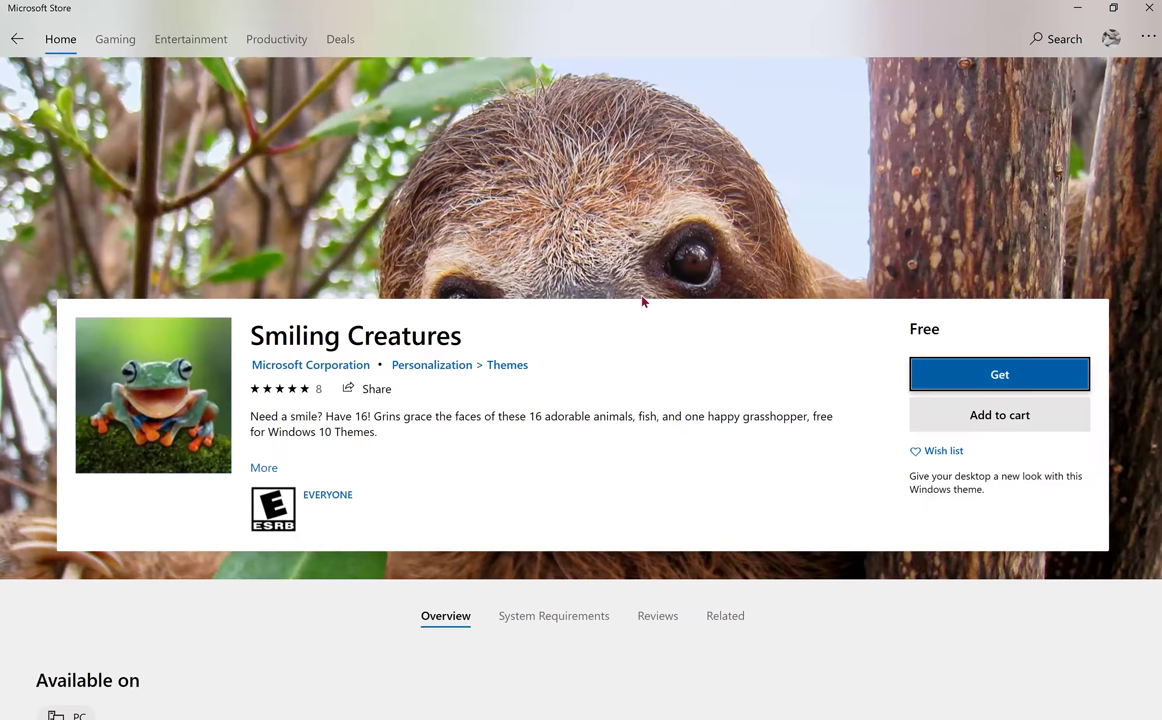
{"action": "scroll", "coordinate": [643, 302], "scroll_direction": "down", "scroll_amount": 5}
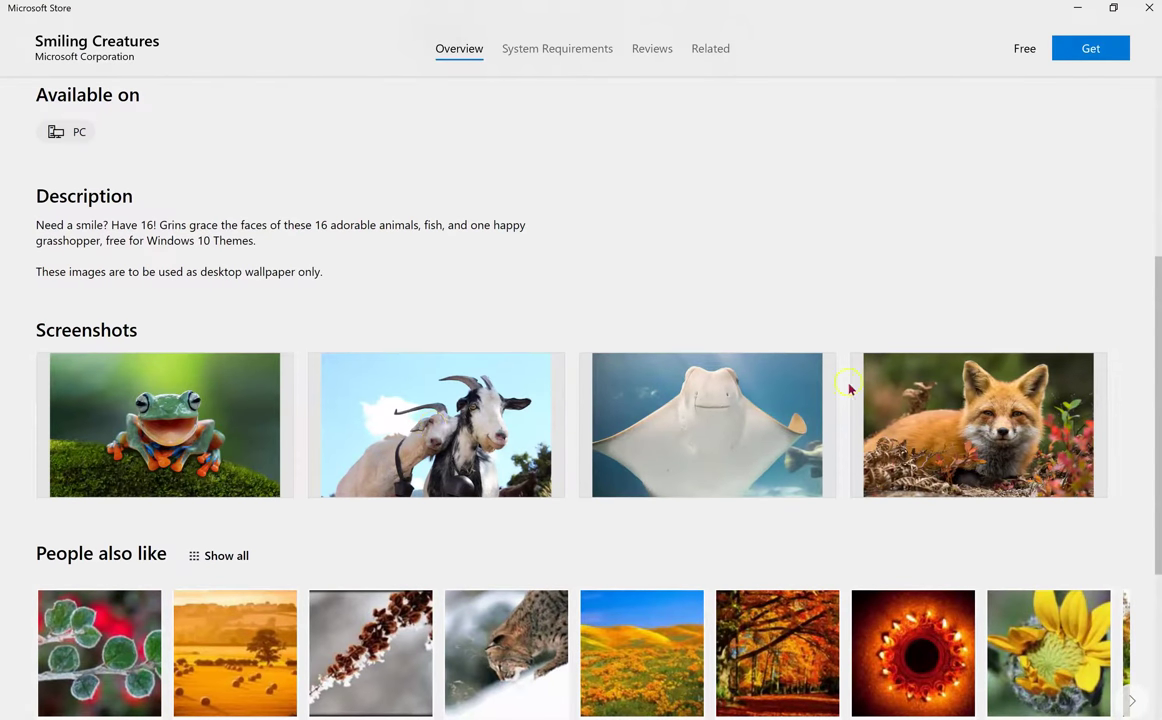
{"action": "scroll", "coordinate": [769, 249], "scroll_direction": "up", "scroll_amount": 5}
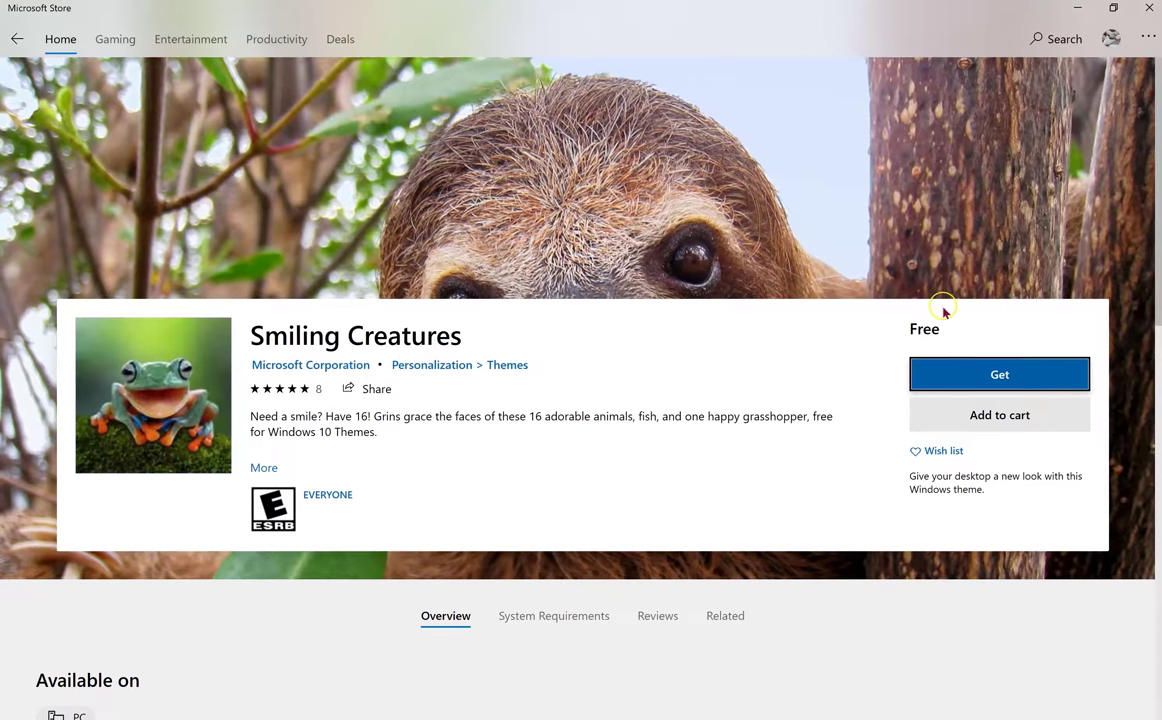
Install Smiling Creatures with Get, then use Apply to reach the Settings Themes page
{"action": "left_click", "coordinate": [998, 373]}
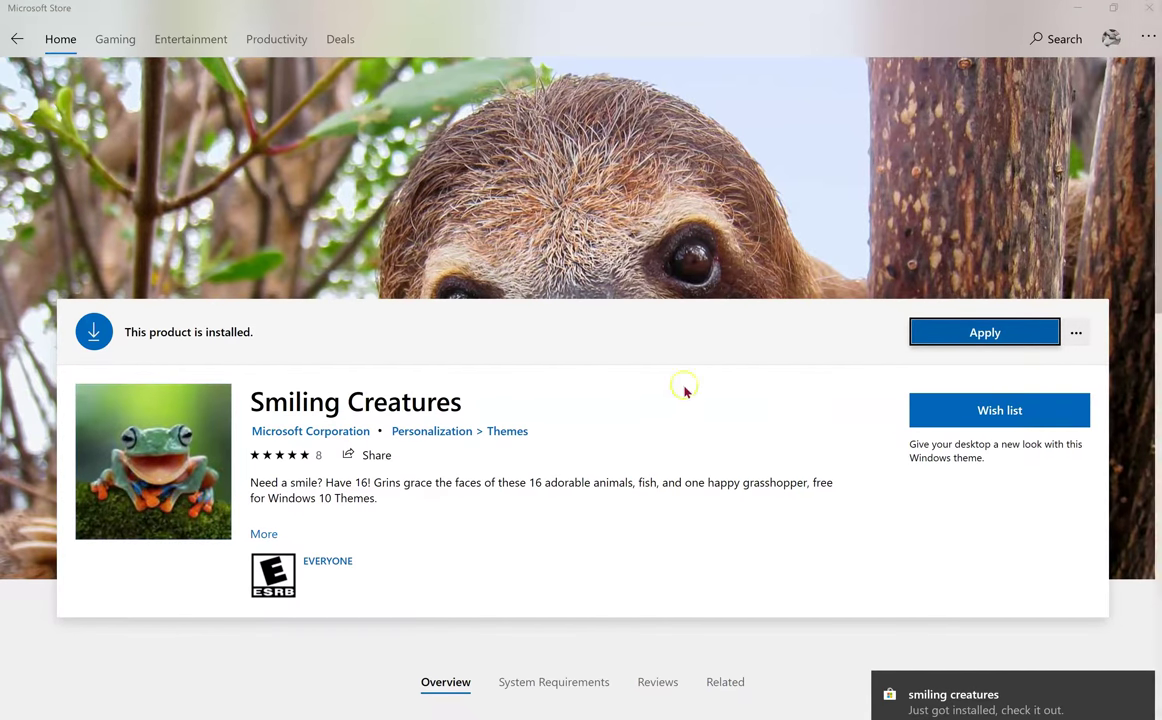
{"action": "left_click", "coordinate": [958, 333]}
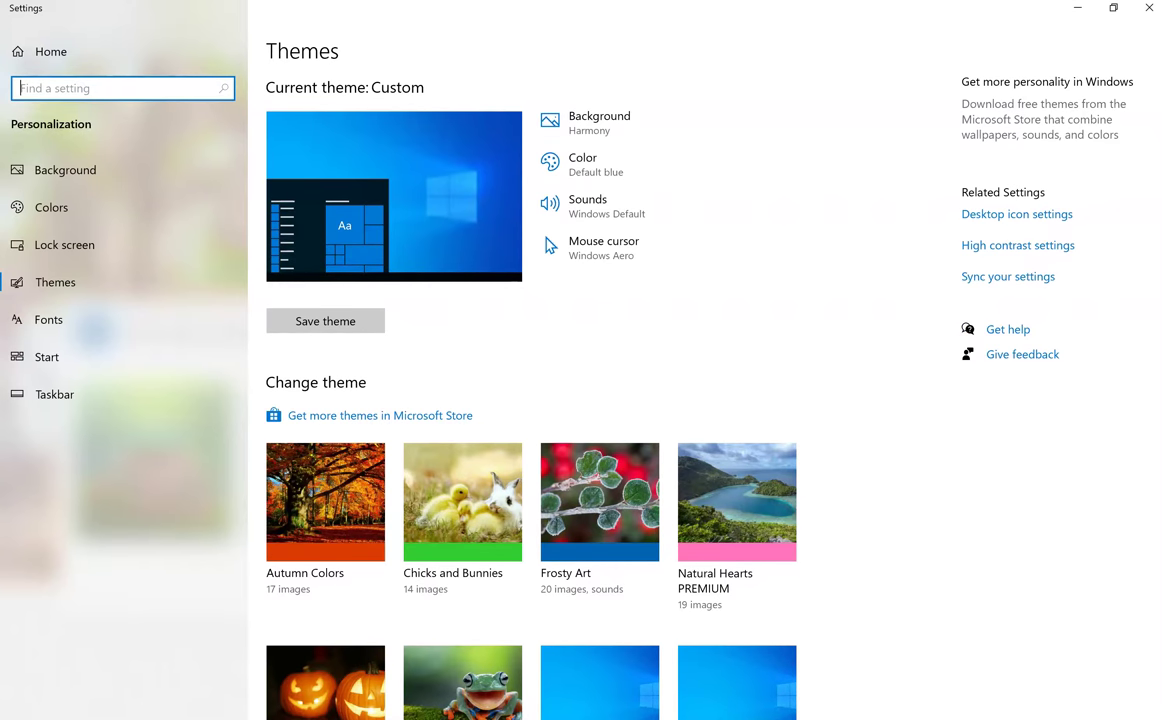
Apply the smiling creatures theme, giving a 16-image slideshow background and Dark blue color
{"action": "left_click", "coordinate": [462, 680]}
{"action": "scroll", "coordinate": [853, 459], "scroll_direction": "down", "scroll_amount": 3}
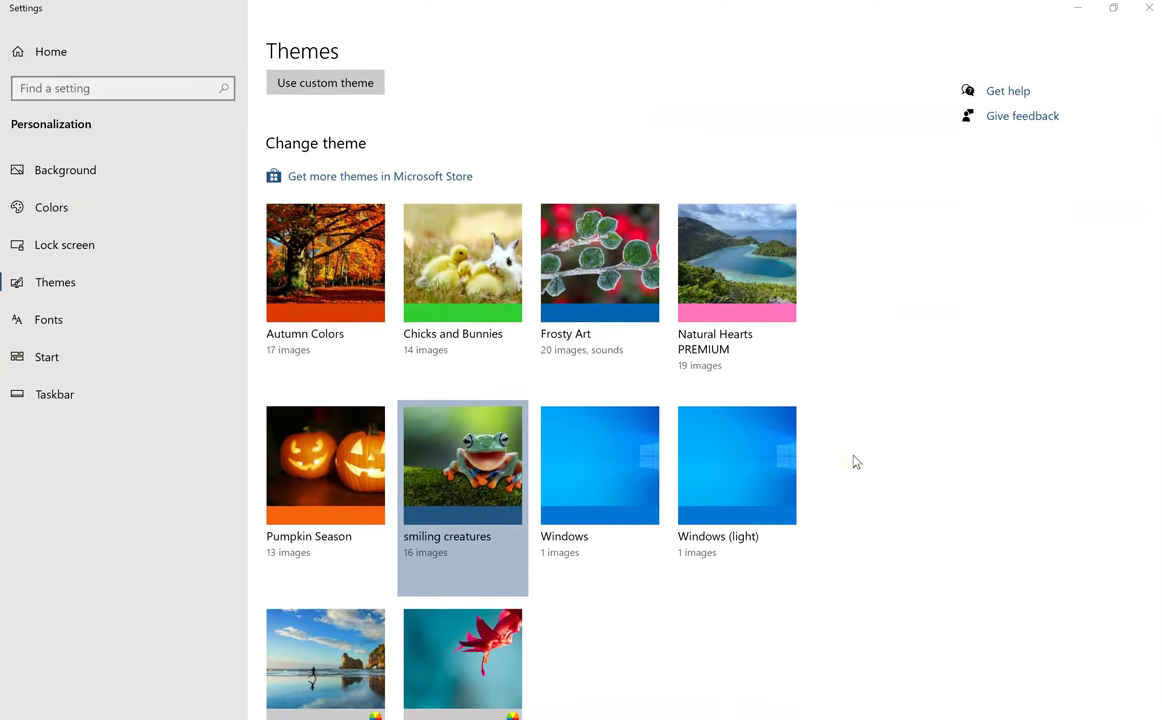
{"action": "scroll", "coordinate": [853, 459], "scroll_direction": "down", "scroll_amount": 1}
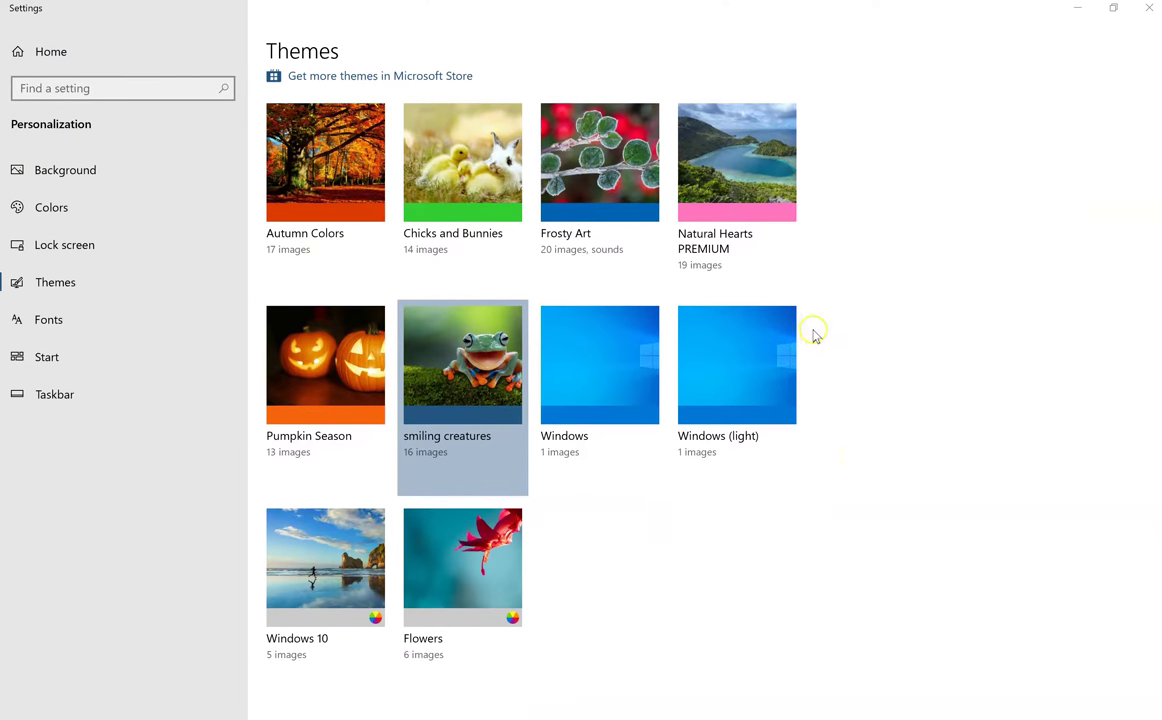
{"action": "scroll", "coordinate": [848, 333], "scroll_direction": "up", "scroll_amount": 4}
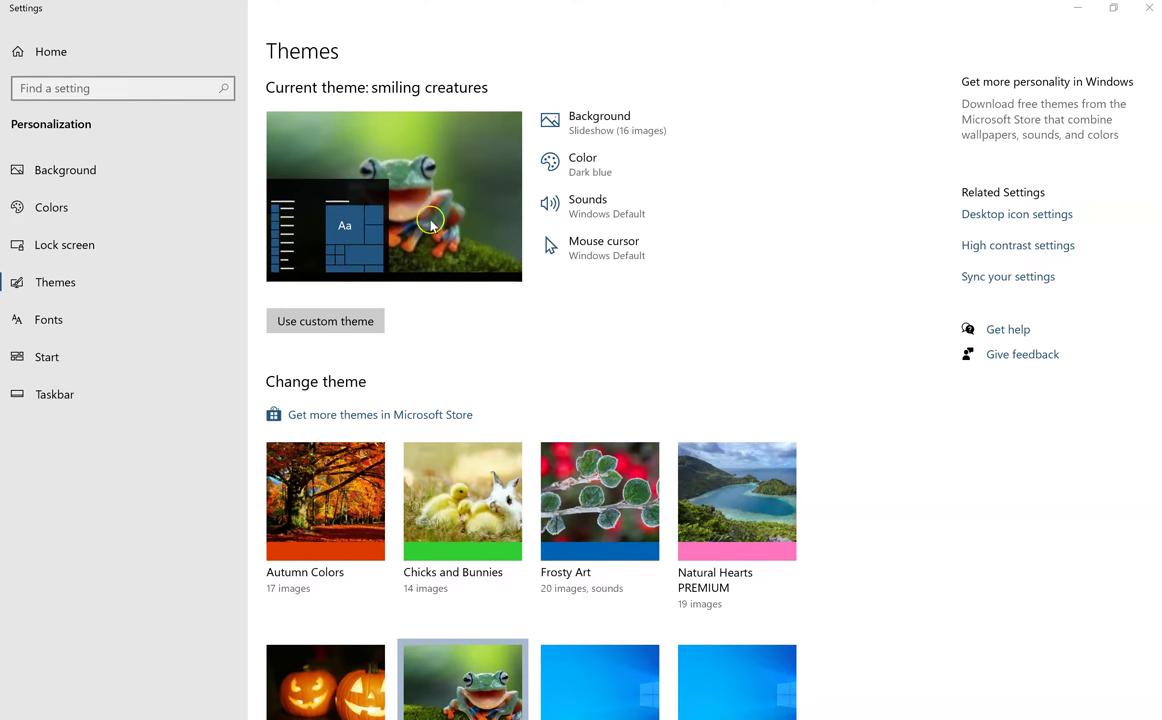
On the Colors page, pick the Green swatch under Windows colors to replace Dark blue
{"action": "left_click", "coordinate": [590, 172]}
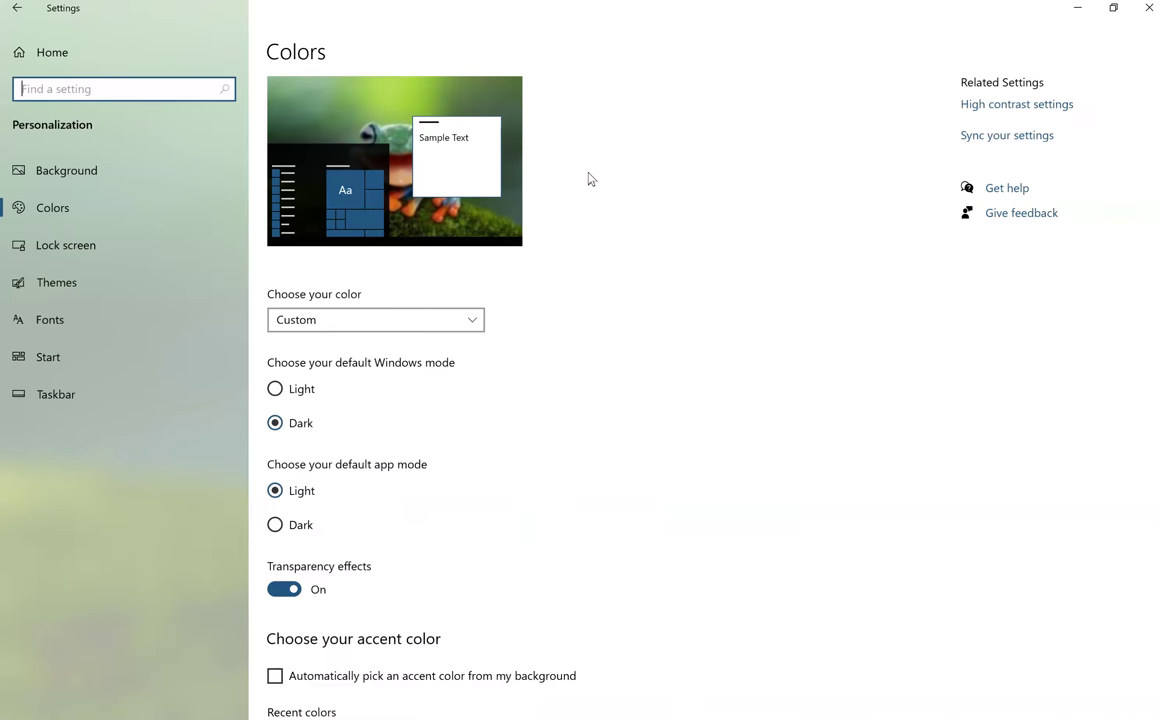
{"action": "scroll", "coordinate": [588, 179], "scroll_direction": "down", "scroll_amount": 1}
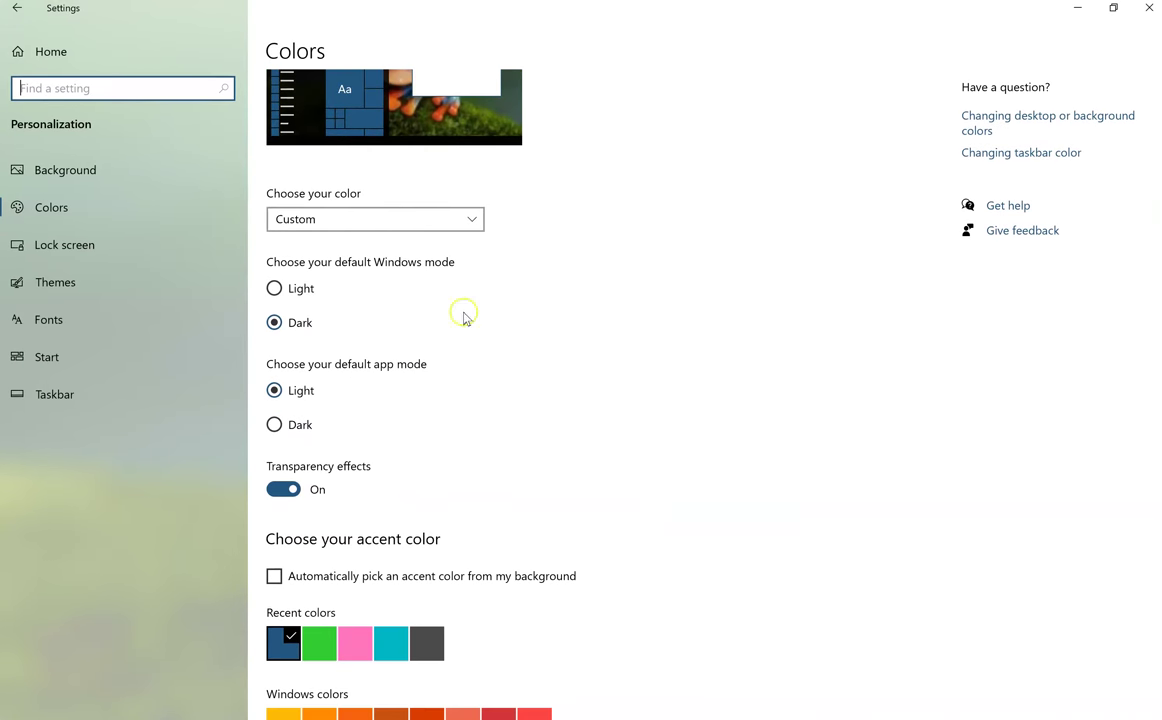
{"action": "scroll", "coordinate": [540, 389], "scroll_direction": "down", "scroll_amount": 2}
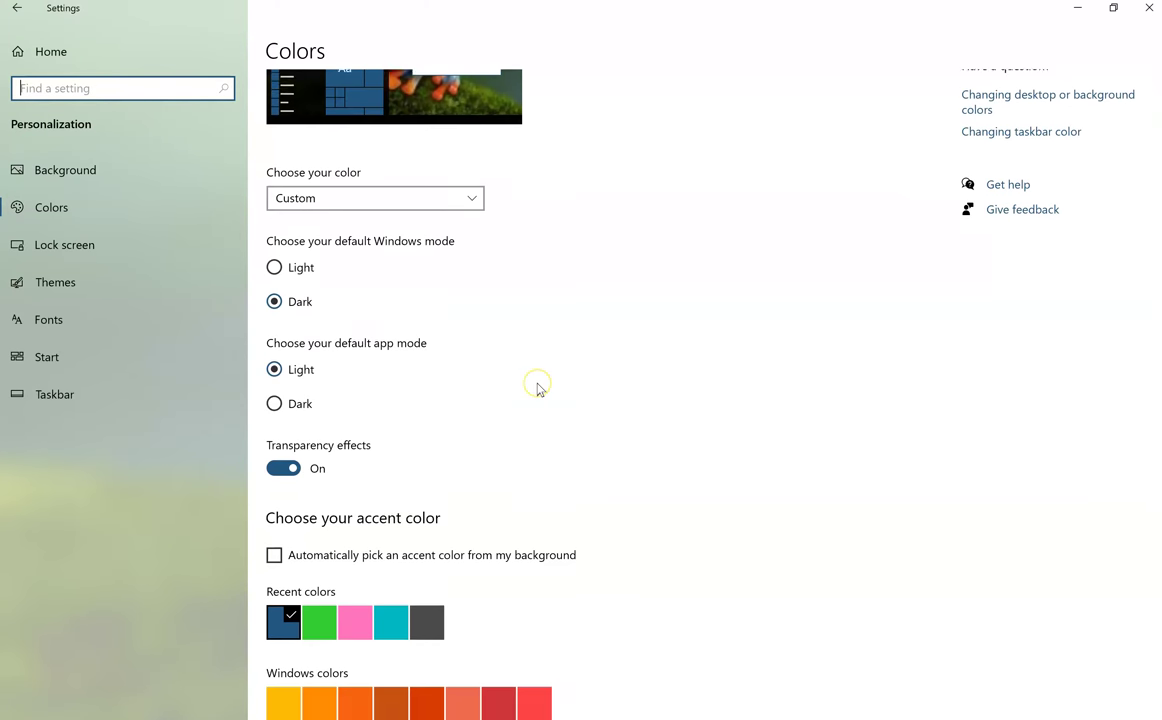
{"action": "scroll", "coordinate": [540, 389], "scroll_direction": "down", "scroll_amount": 1}
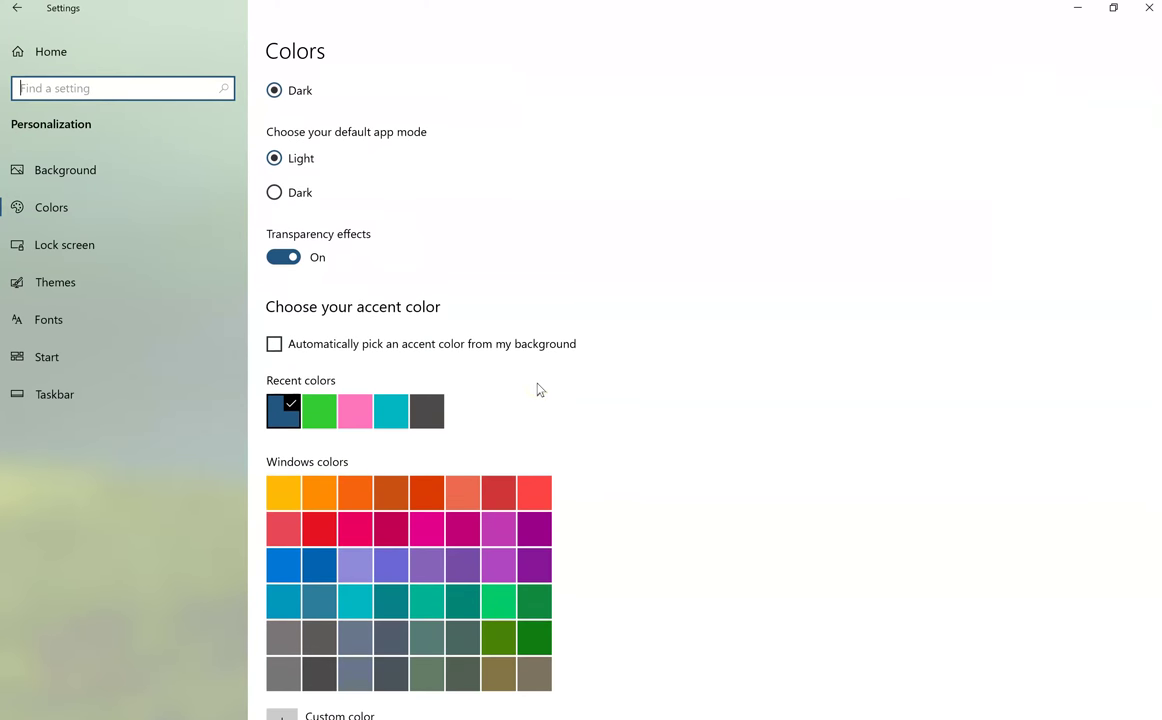
{"action": "scroll", "coordinate": [540, 389], "scroll_direction": "down", "scroll_amount": 1}
{"action": "scroll", "coordinate": [538, 389], "scroll_direction": "down", "scroll_amount": 2}
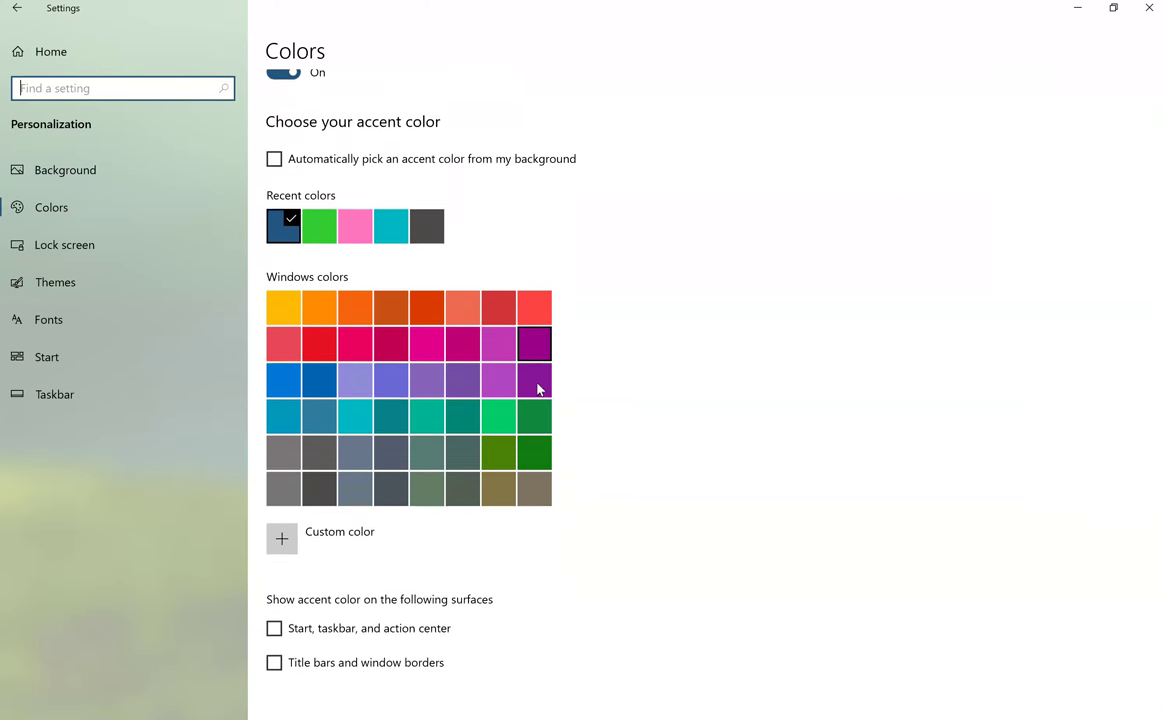
{"action": "left_click", "coordinate": [349, 221]}
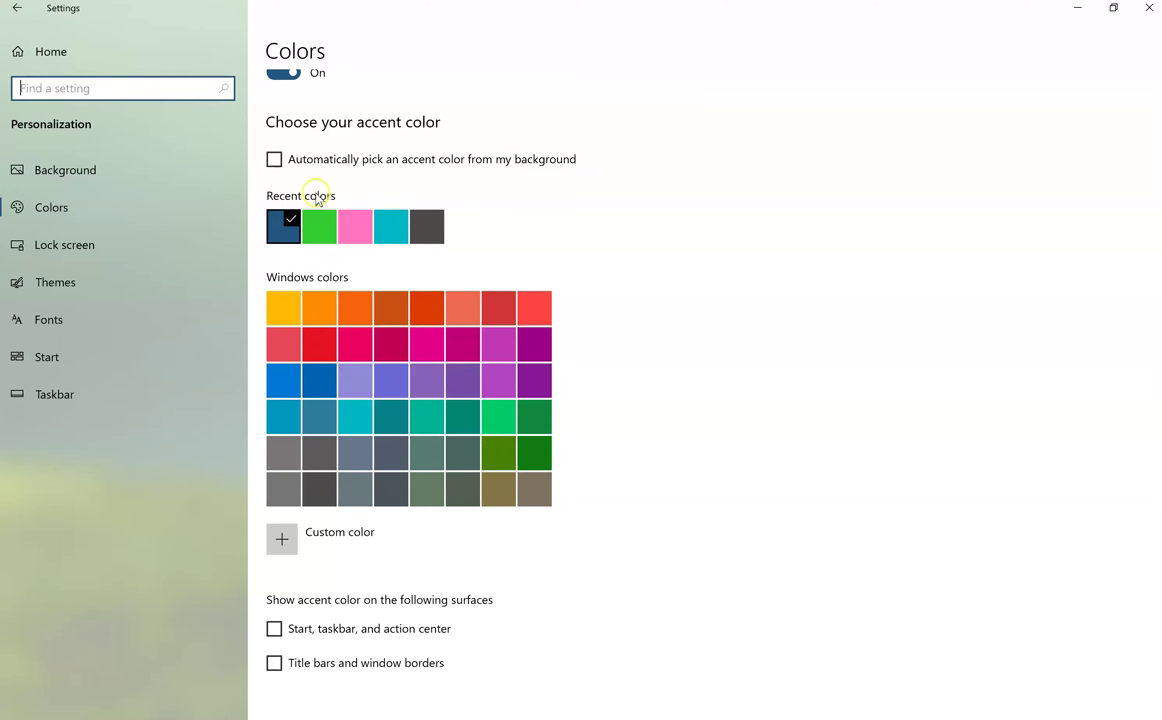
{"action": "left_click", "coordinate": [285, 229]}
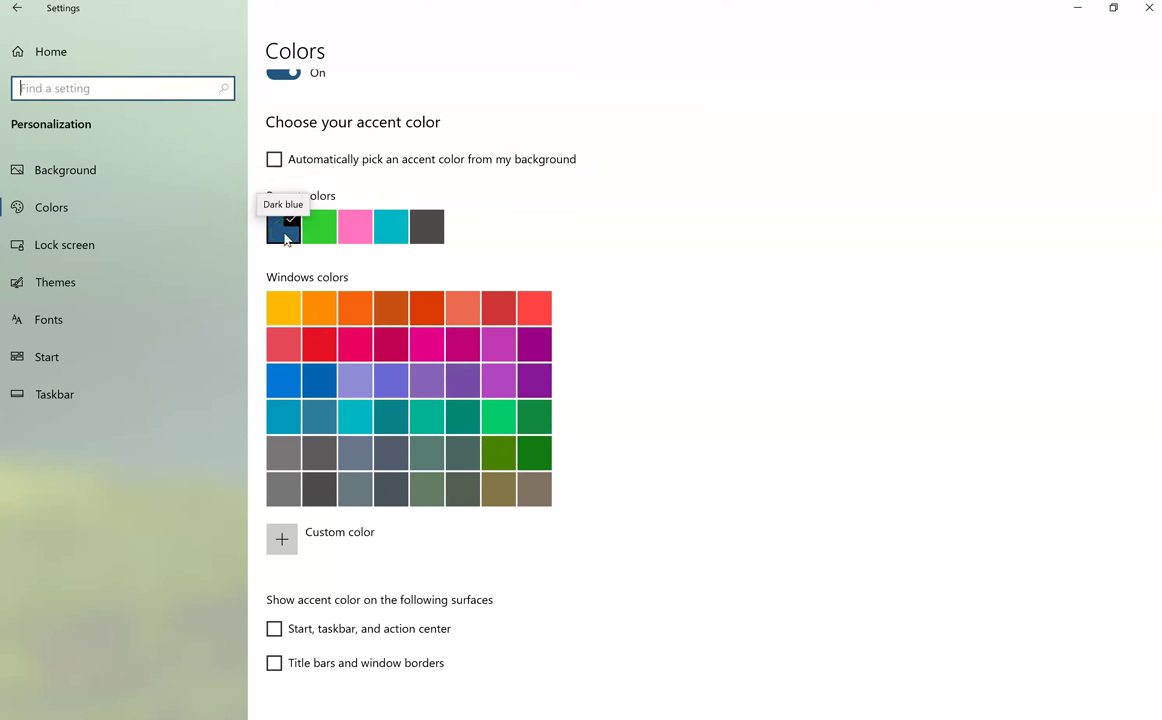
{"action": "left_click", "coordinate": [535, 456]}
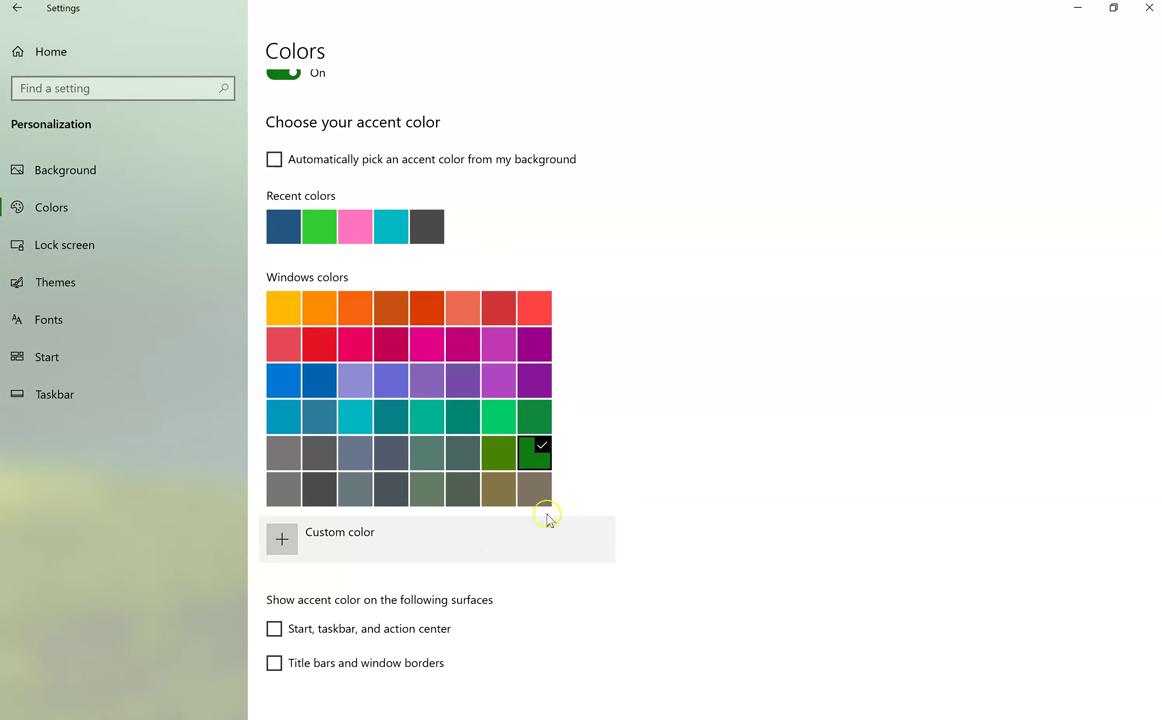
{"action": "scroll", "coordinate": [693, 510], "scroll_direction": "down", "scroll_amount": 1}
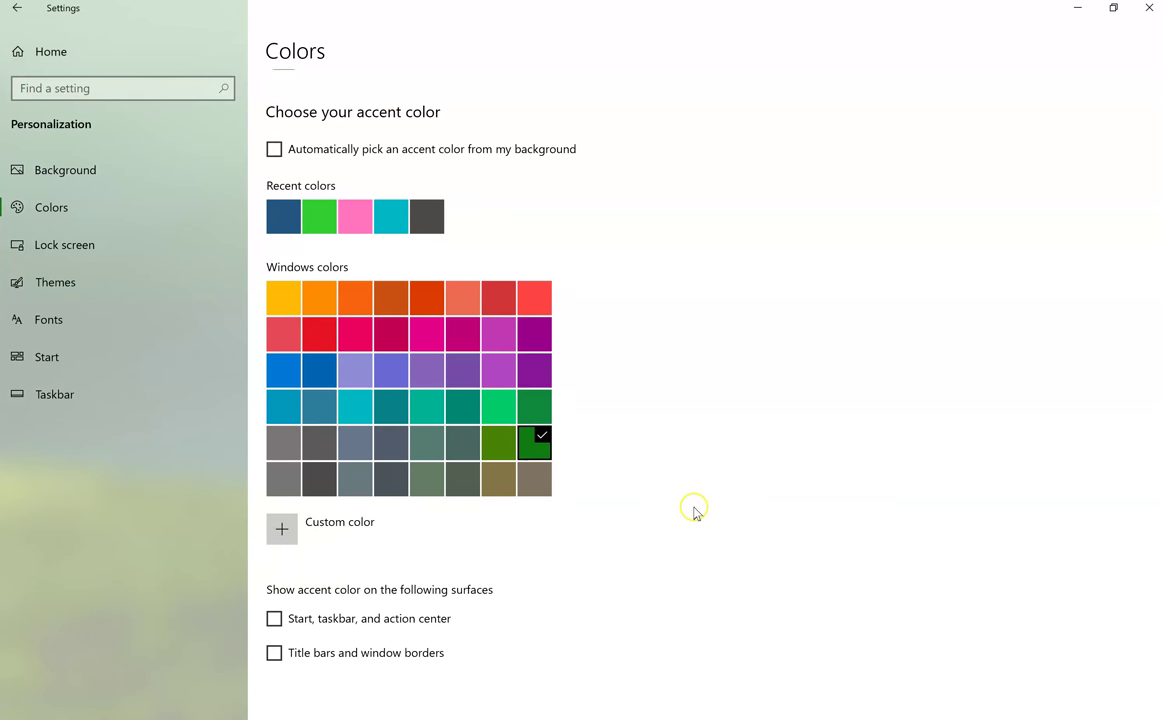
{"action": "scroll", "coordinate": [693, 510], "scroll_direction": "up", "scroll_amount": 1}
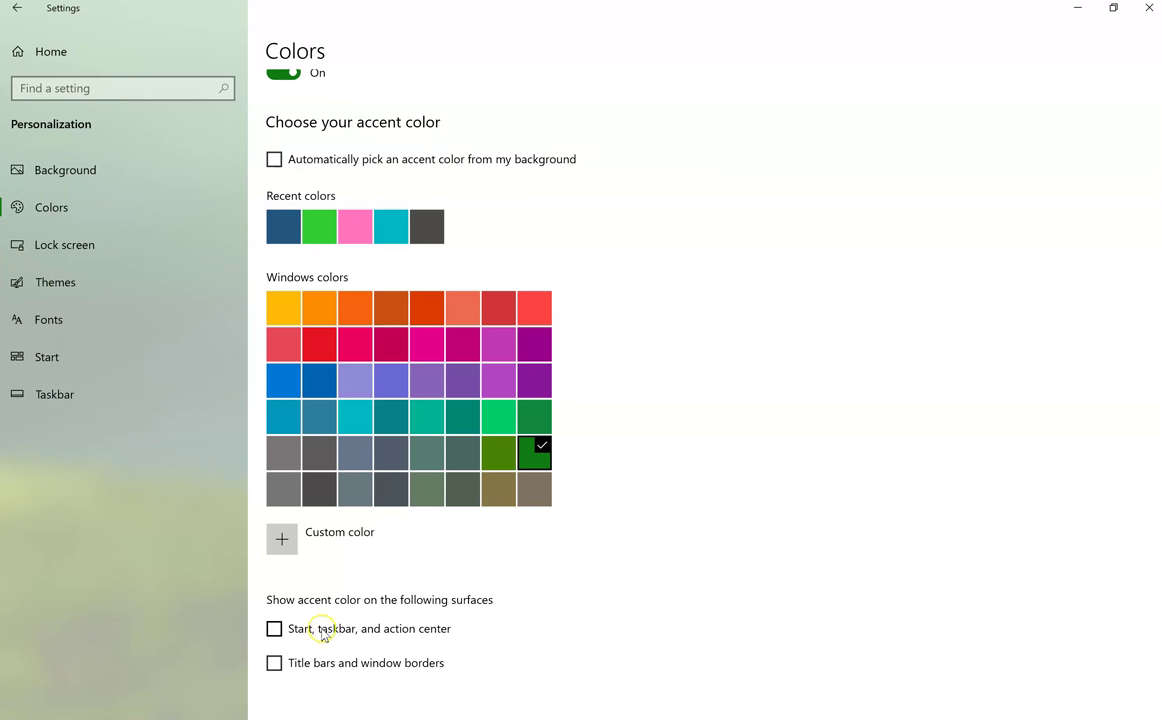